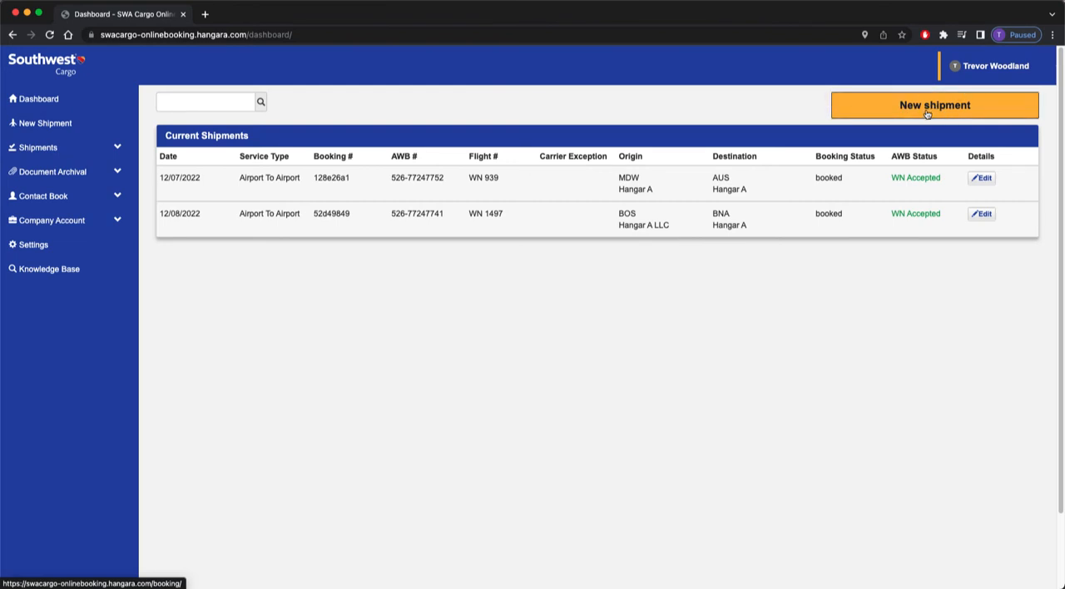
Start a new shipment, search the shipper locations for "mdw", and select the HangarA location at MDW as the shipper.
click(928, 112)
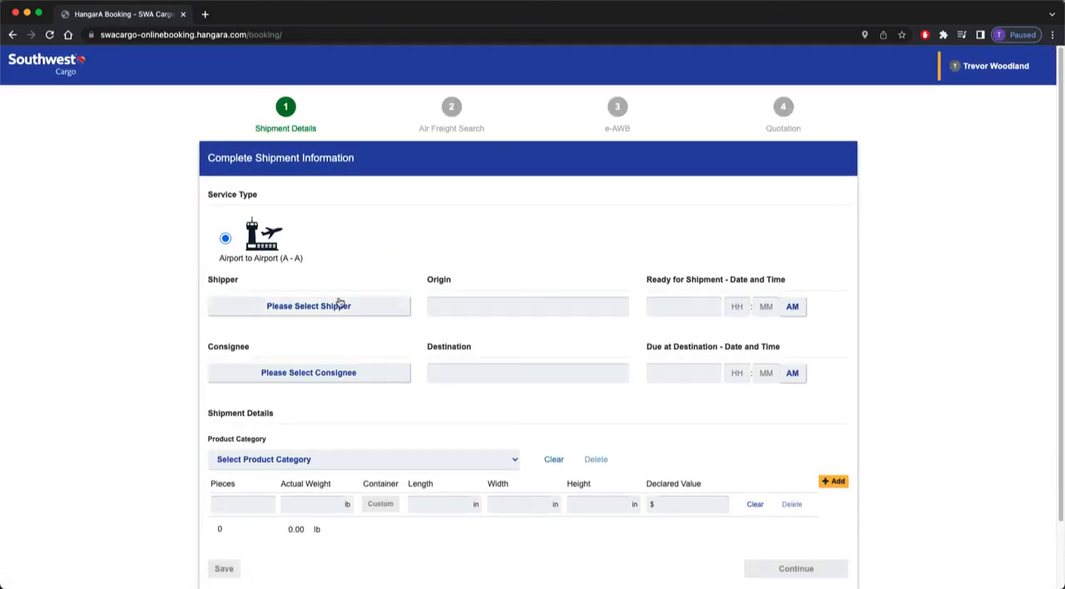
click(314, 313)
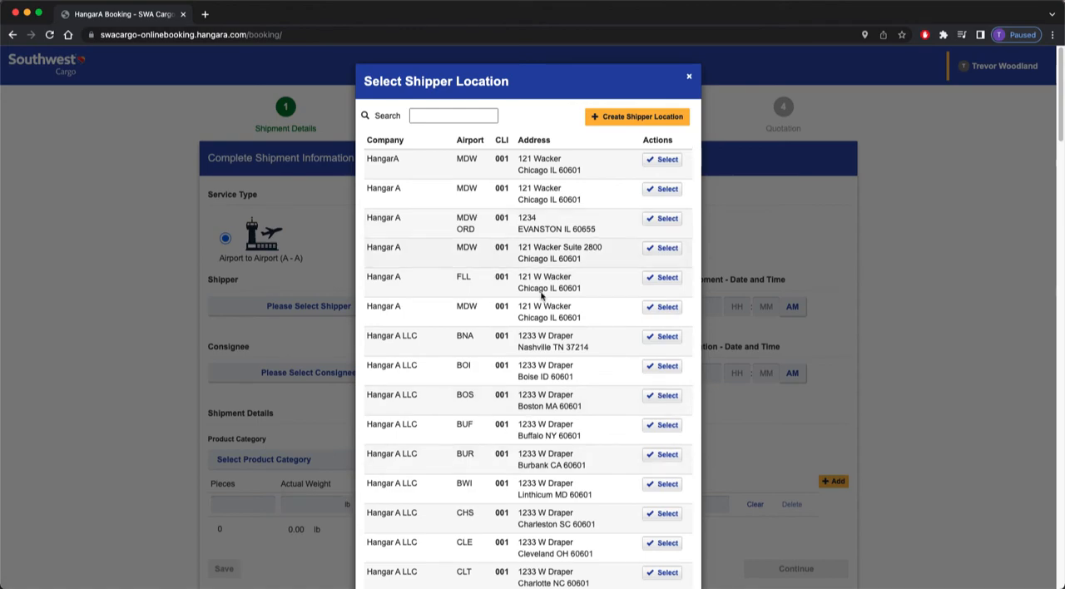
click(647, 123)
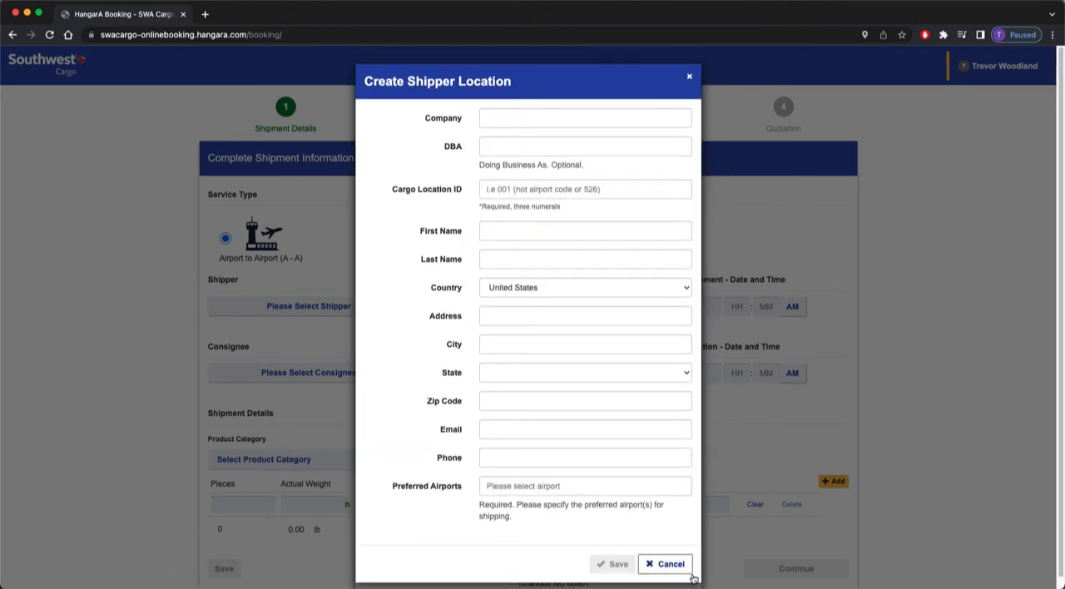
click(666, 565)
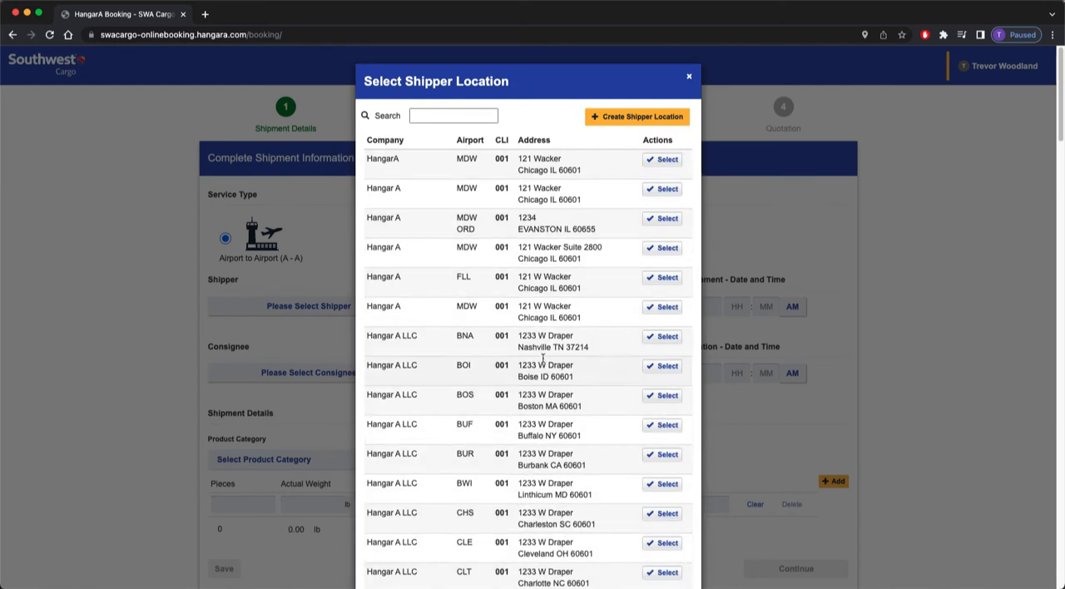
click(460, 121)
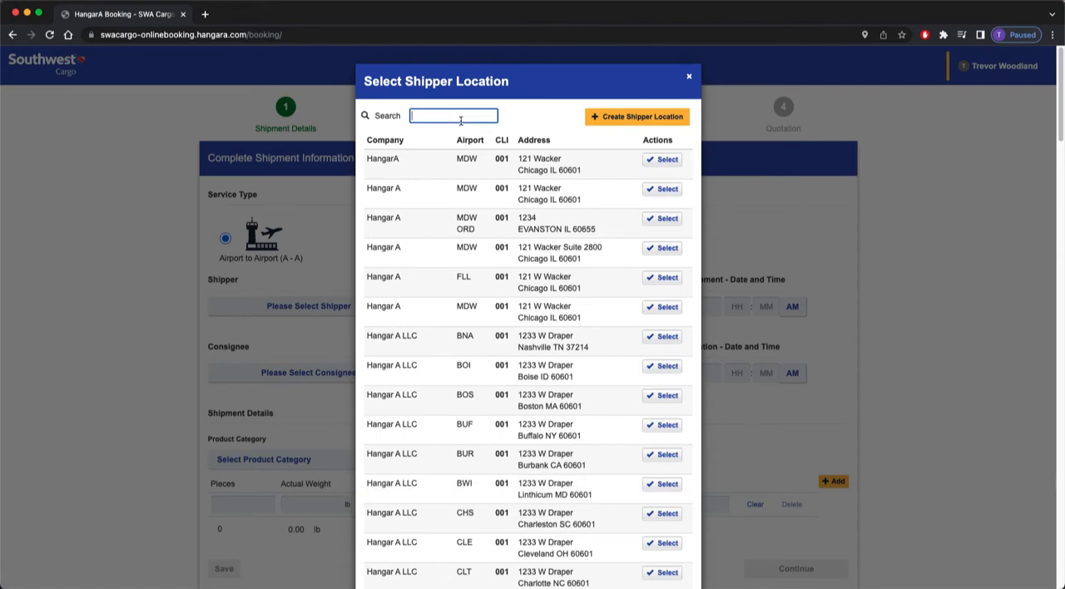
text(mdw)
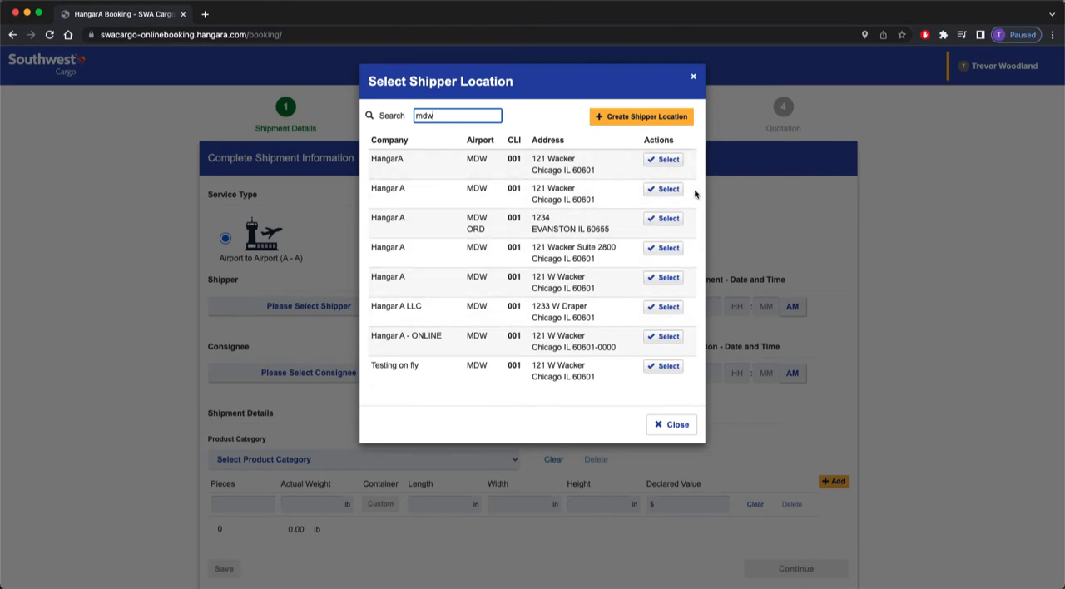
click(665, 162)
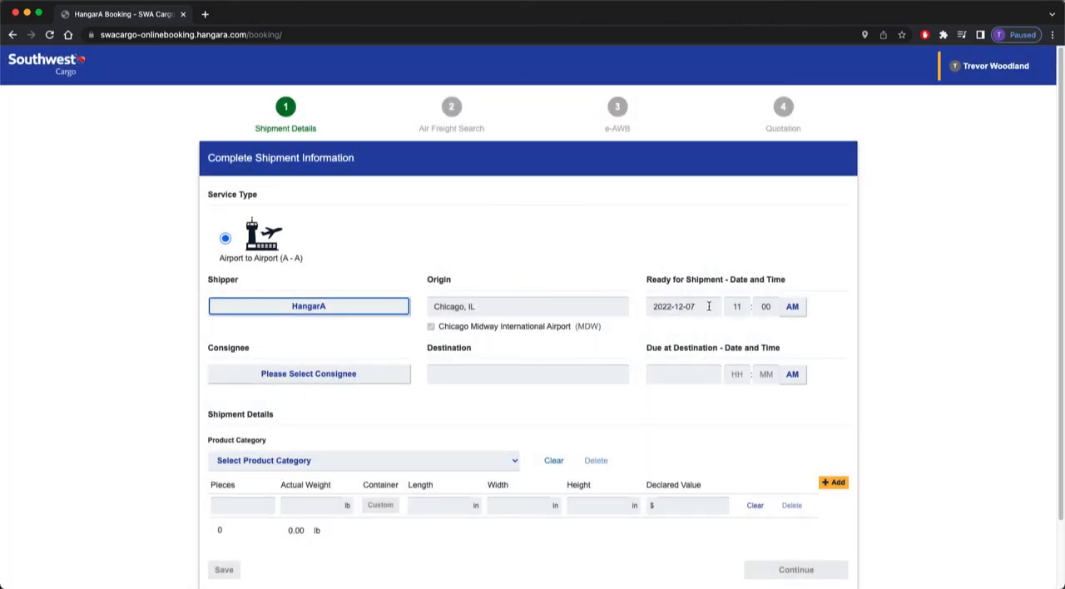
Set the ready-for-shipment date to 2022-12-12 and select the Hangar A consignee at PHX, searching for "phx".
click(709, 307)
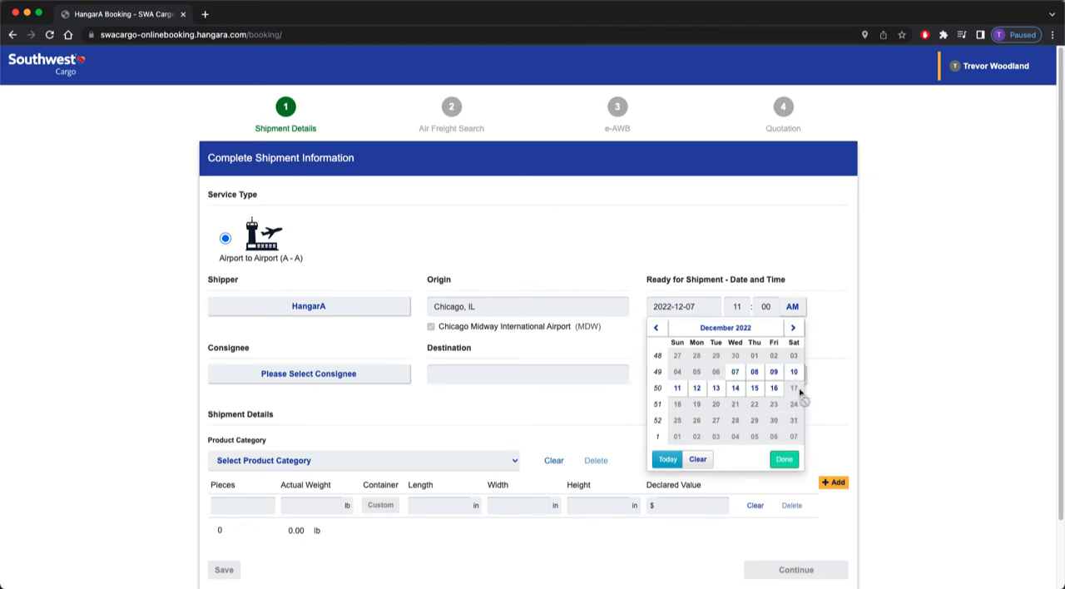
click(699, 391)
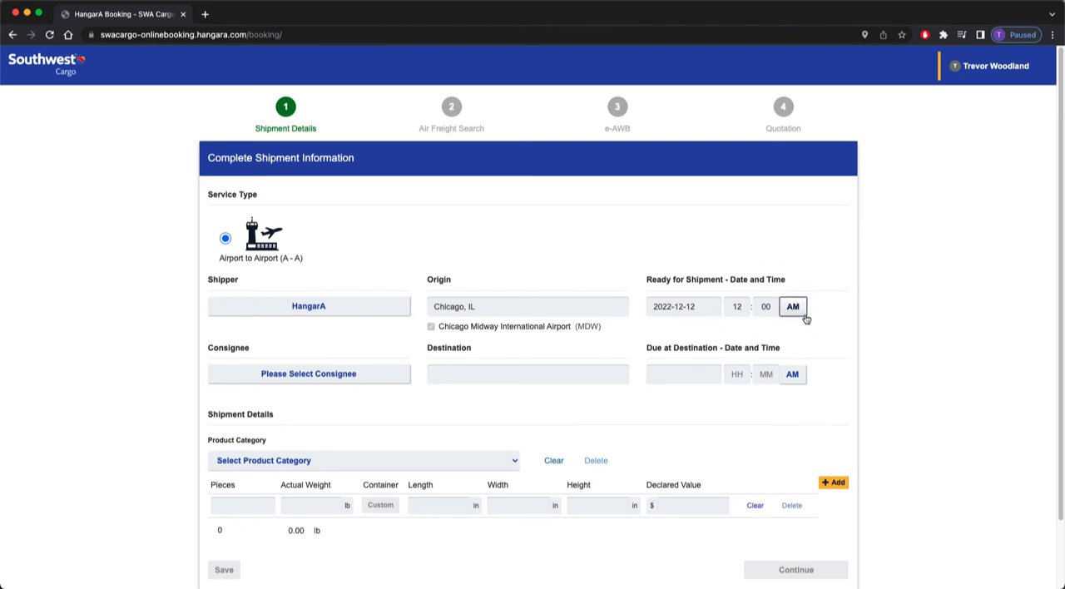
click(367, 384)
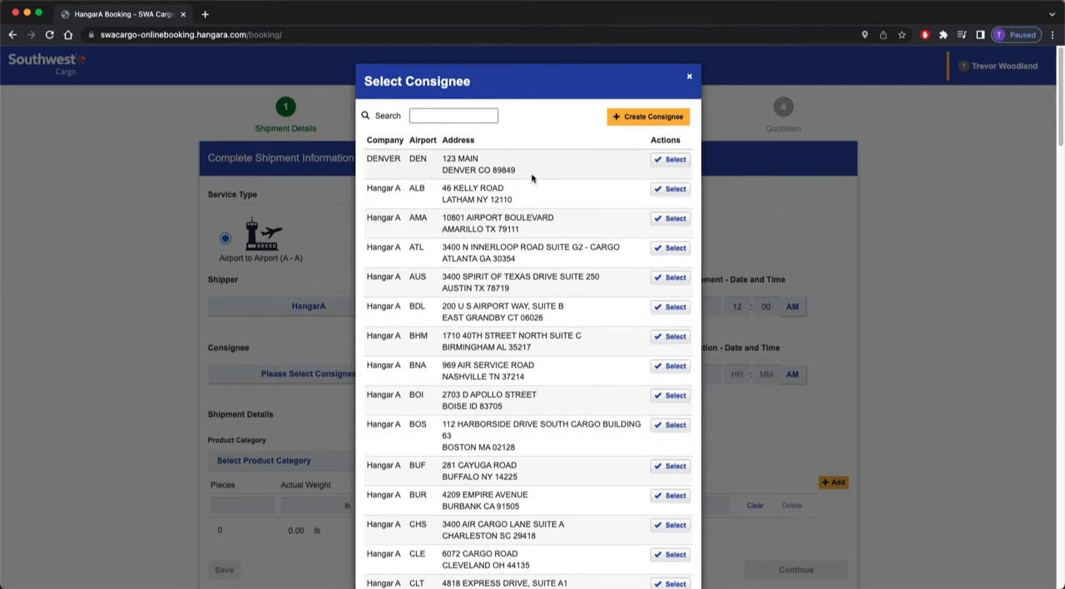
click(653, 119)
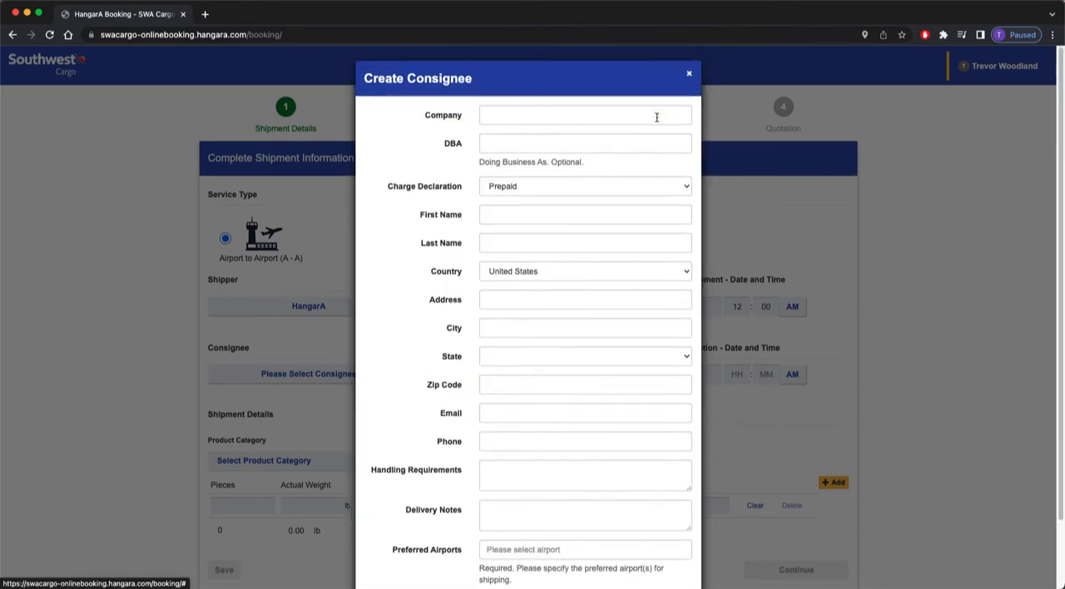
click(690, 77)
click(475, 117)
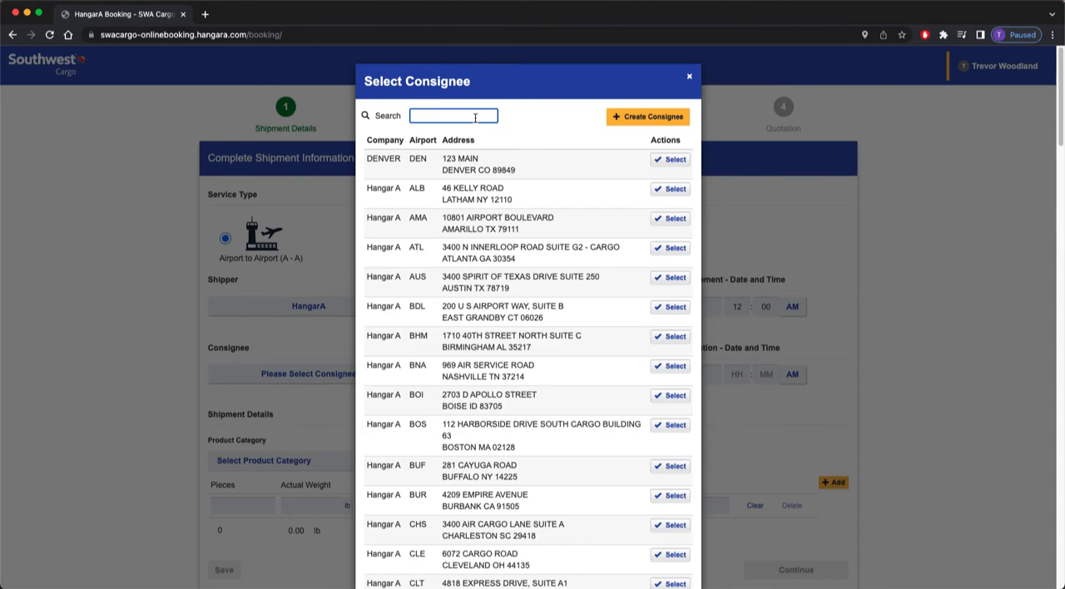
text(phx)
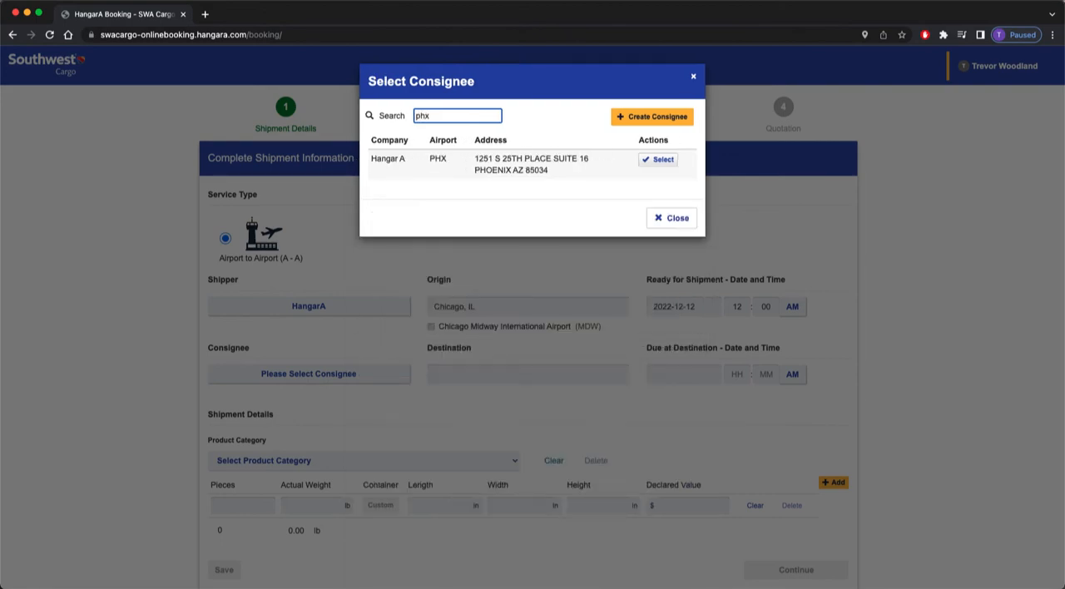
click(662, 160)
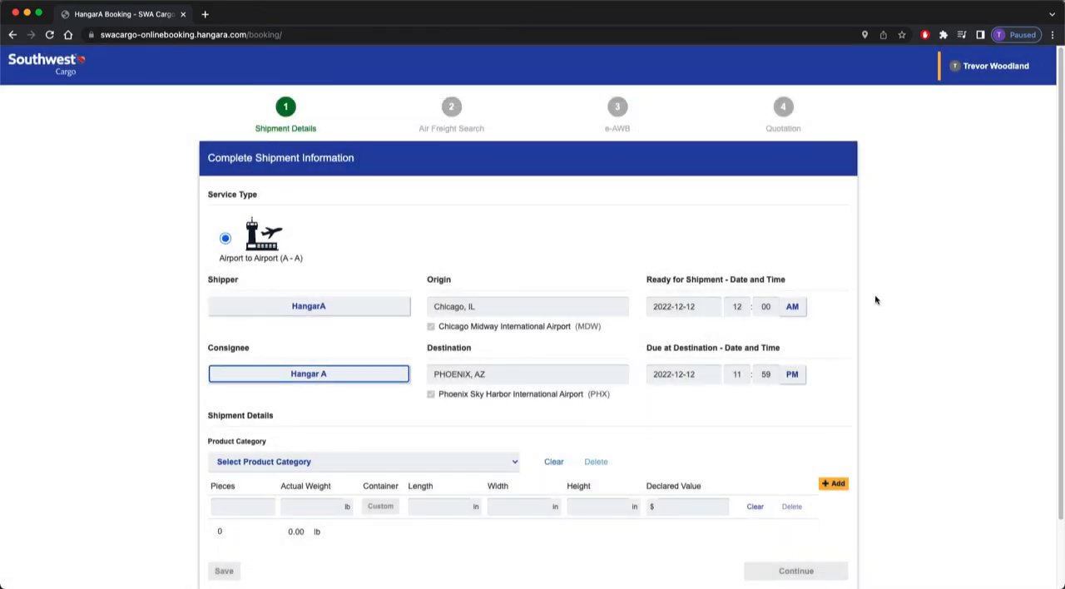
Set the shipment's product category to General Cargo - 0000.
scroll(866, 283, down, 1)
scroll(859, 267, down, 1)
scroll(797, 206, up, 1)
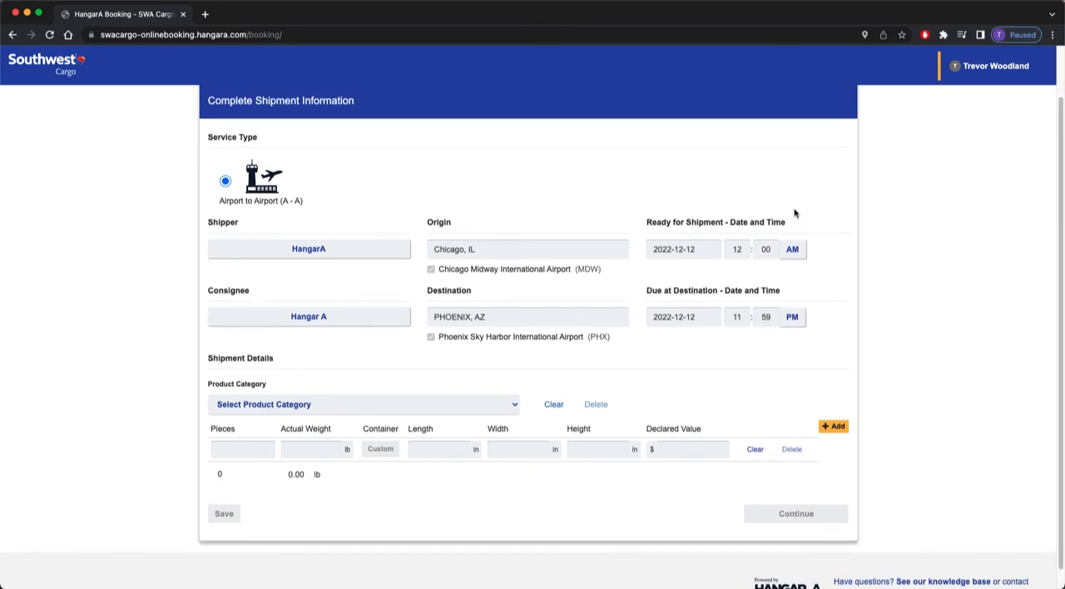
click(513, 422)
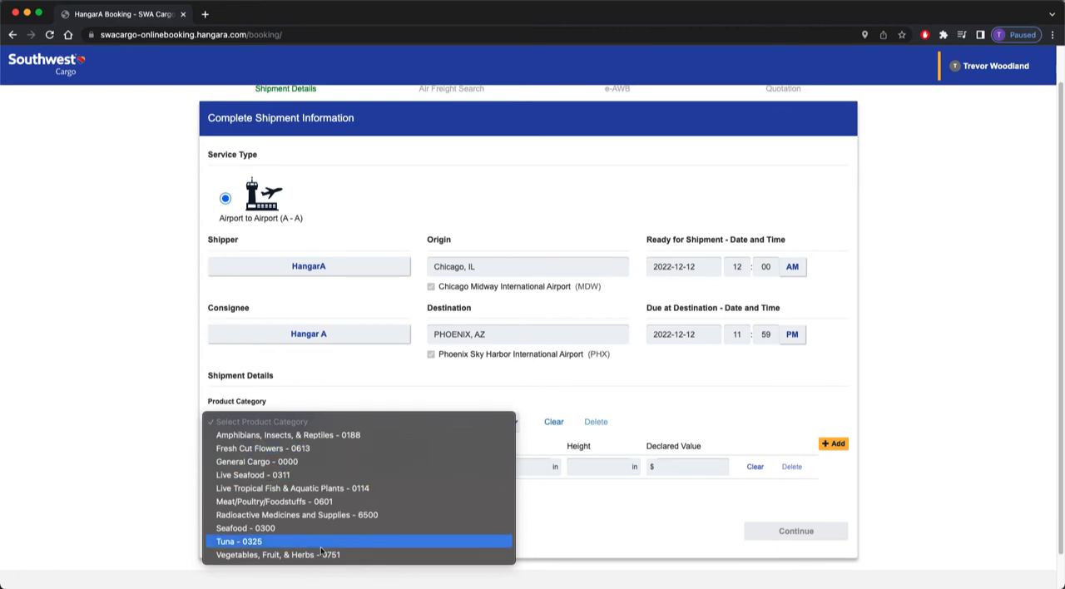
click(311, 463)
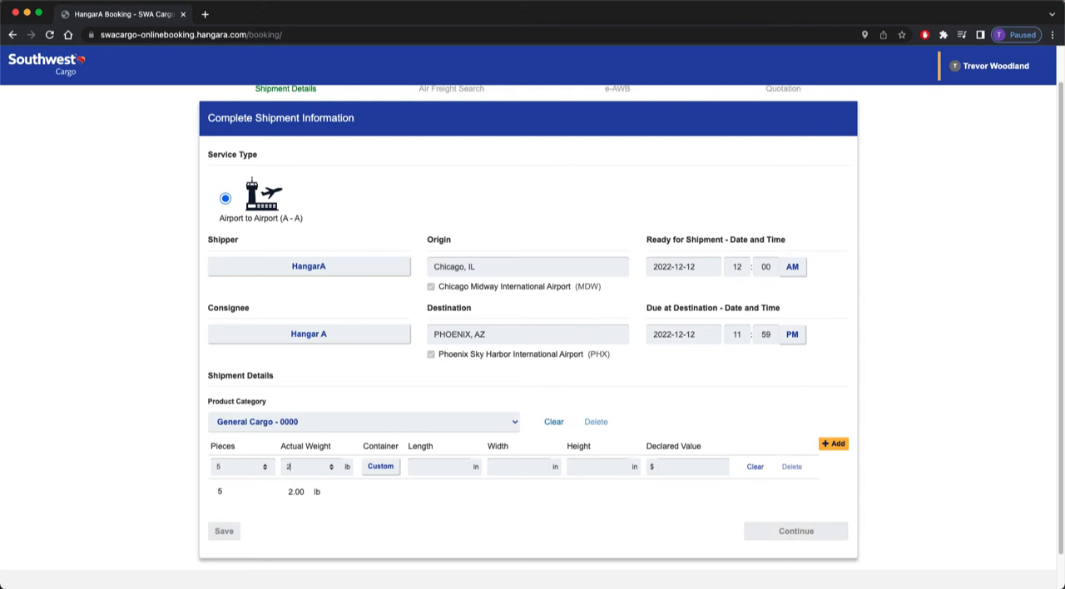
Fill in the cargo line with 5 pieces, 200 lb actual weight, and dimensions of 20 × 20 × 20 in.
text(00)
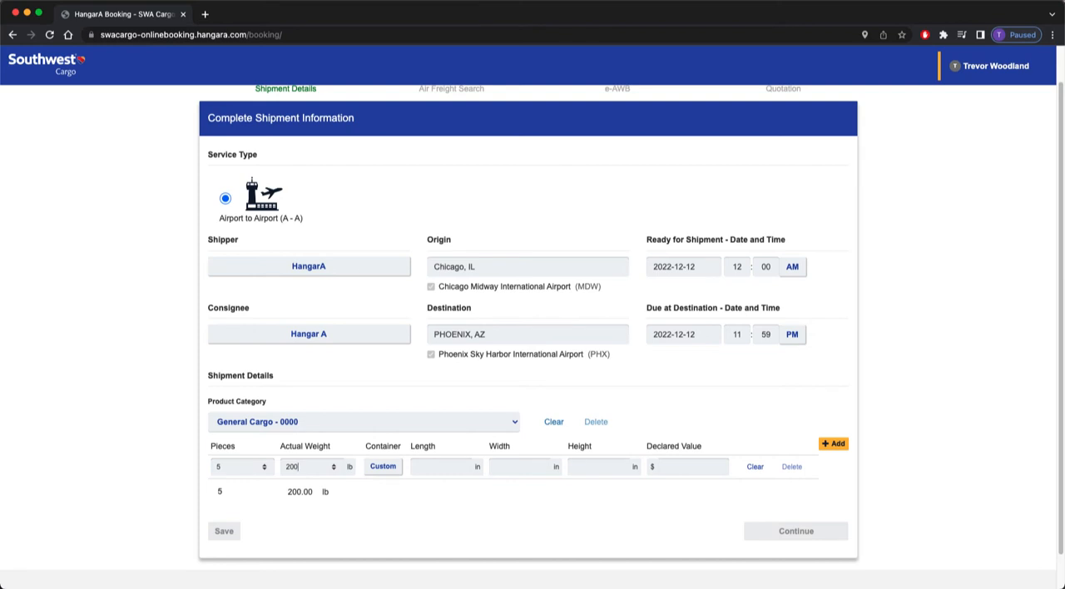
key(Tab)
key(Tab)
text(20)
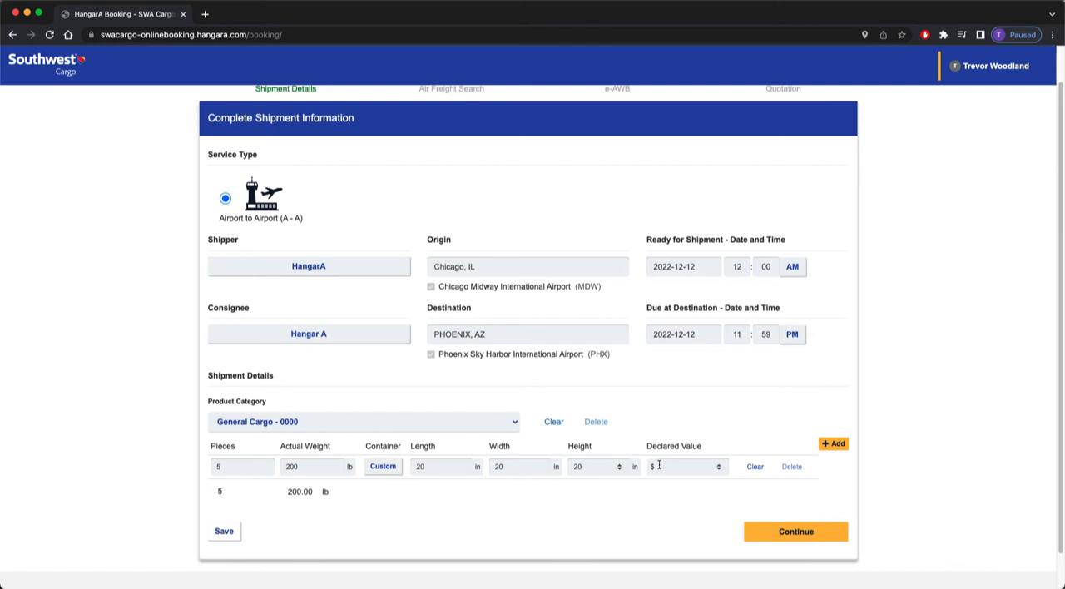
Add another cargo line with 1 piece, 10 lb actual weight, and dimensions of 10 × 10 × 10 in.
click(834, 444)
click(233, 465)
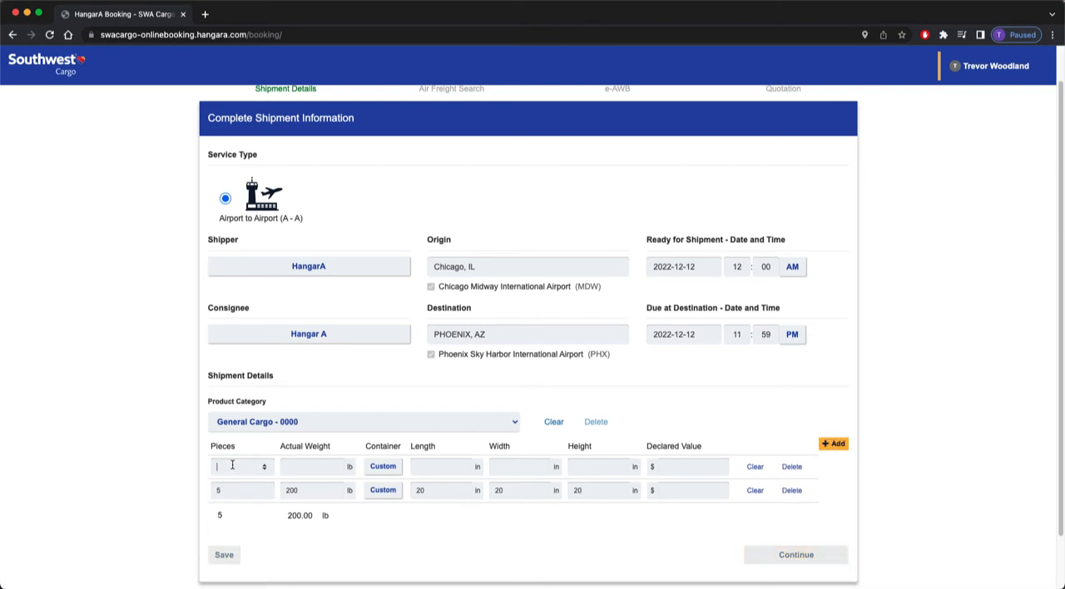
key(Tab)
key(Tab)
text(10)
key(Tab)
text(1)
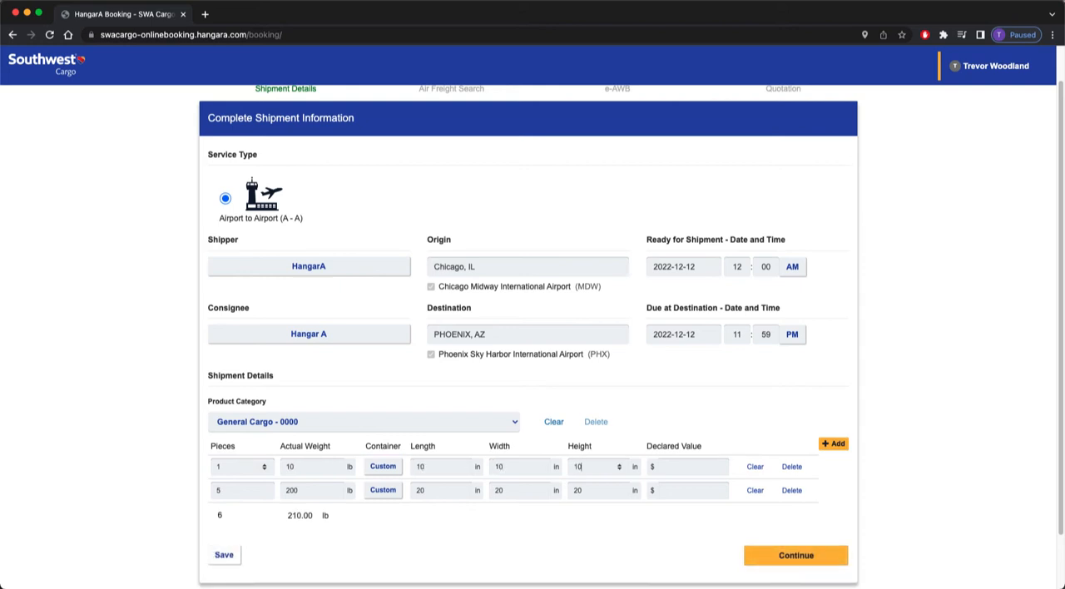
Try to continue with both cargo lines, delete the 5-piece 200 lb line, and continue to the air freight search.
click(812, 559)
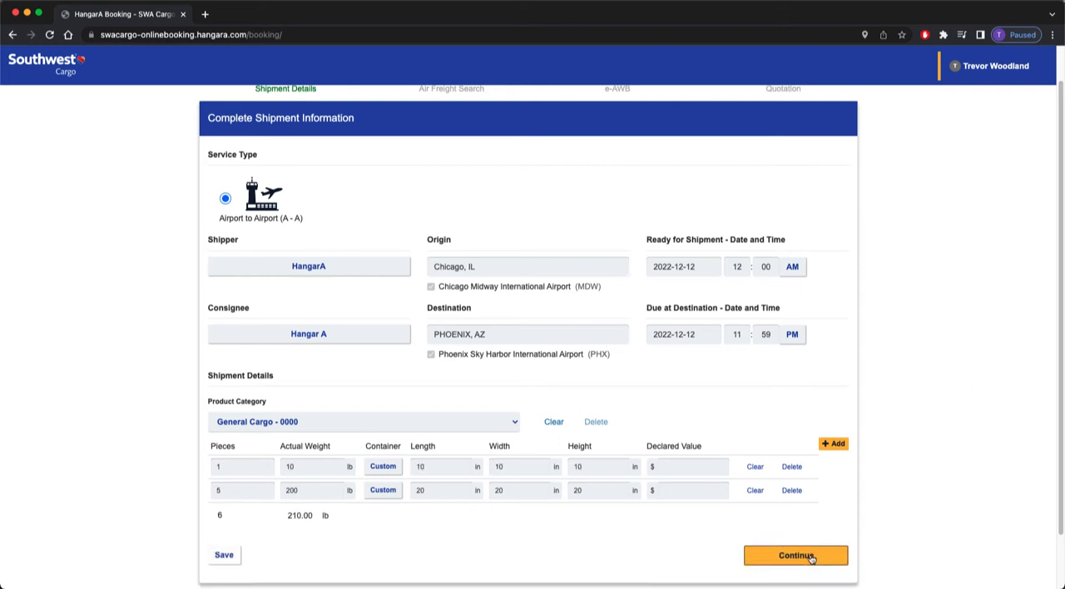
scroll(999, 407, down, 2)
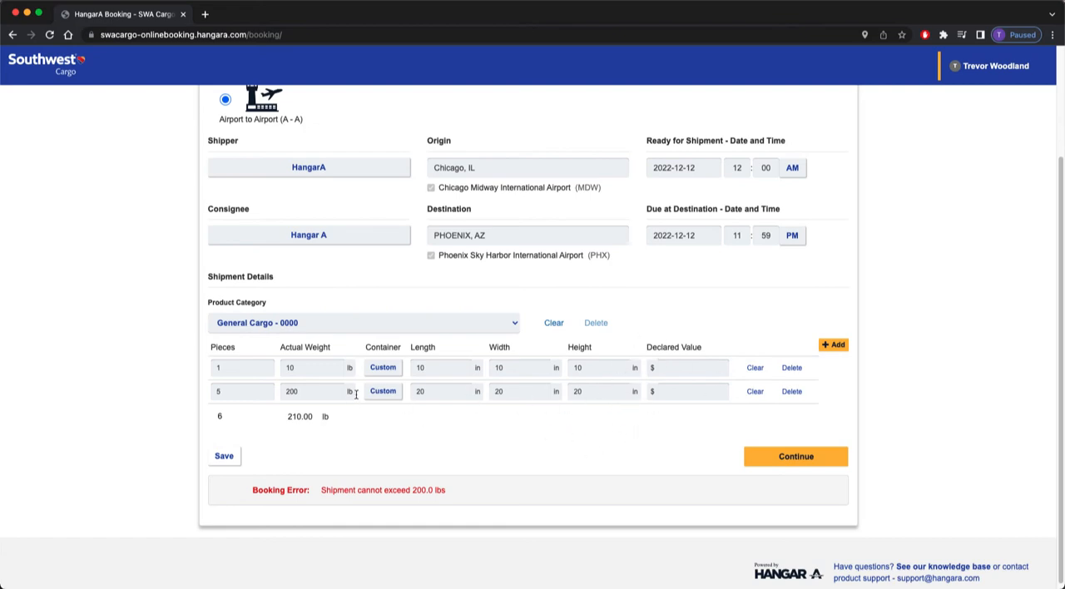
click(792, 392)
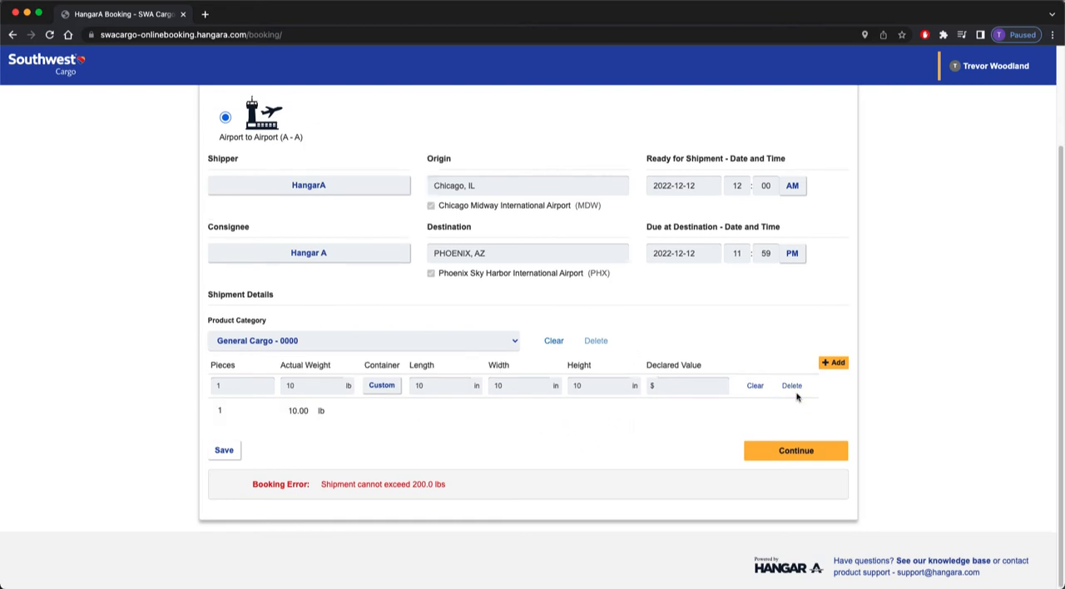
click(786, 456)
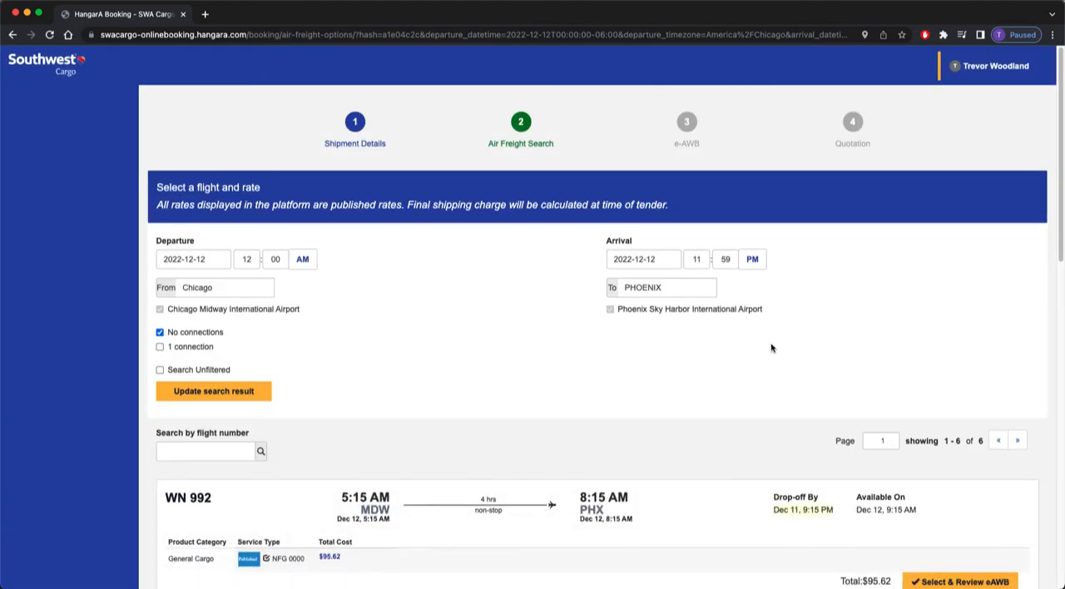
Review the offered flights, checking the drop-off deadline and shipment cost breakdown for flight WN 992.
scroll(760, 348, down, 2)
scroll(761, 348, down, 5)
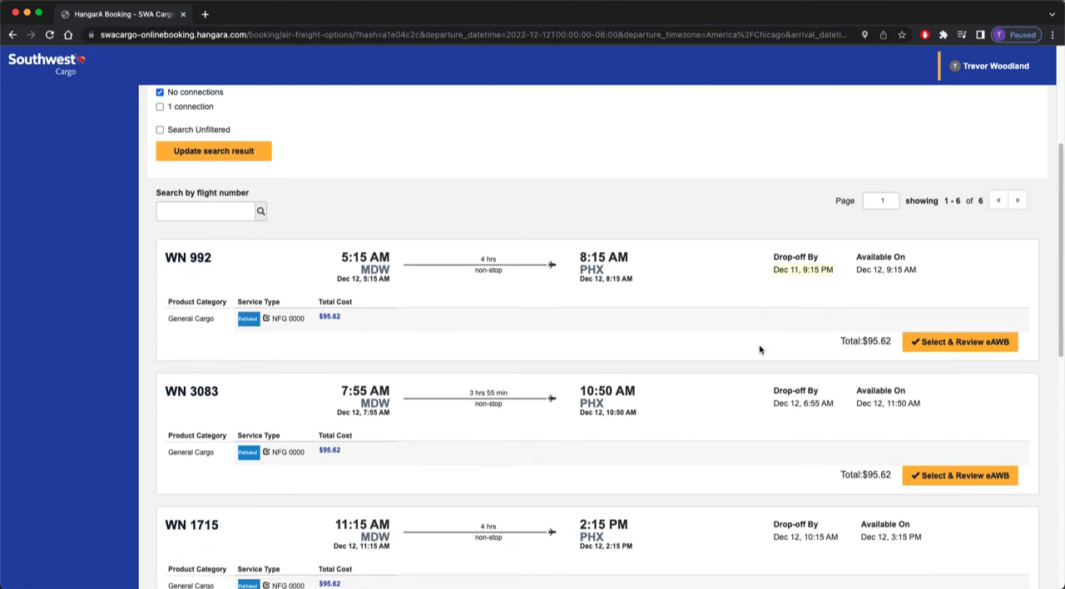
scroll(759, 350, down, 3)
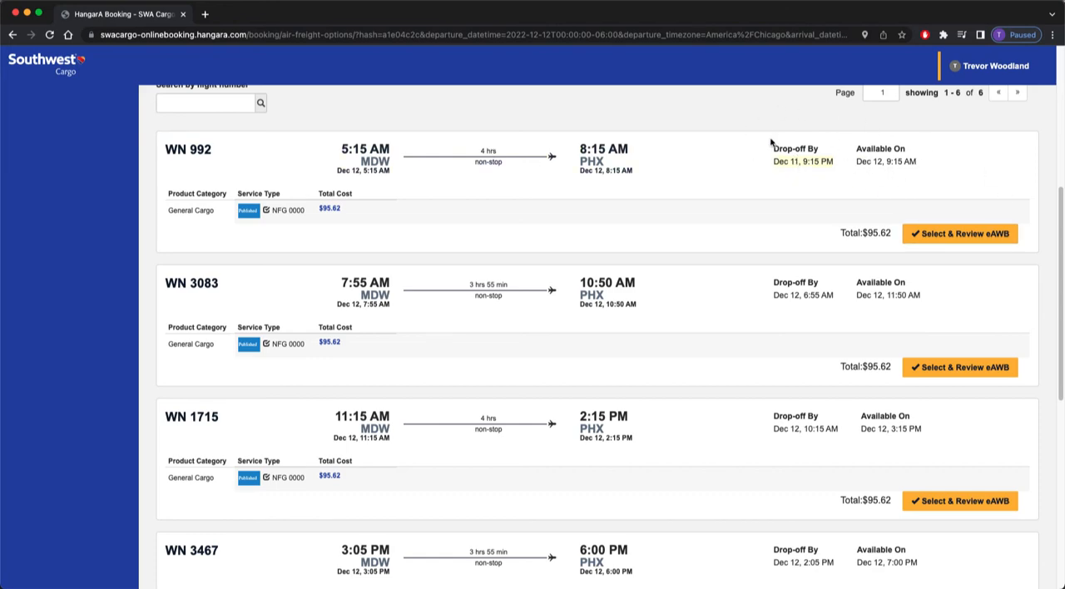
drag(770, 143, 834, 174)
click(807, 194)
click(331, 214)
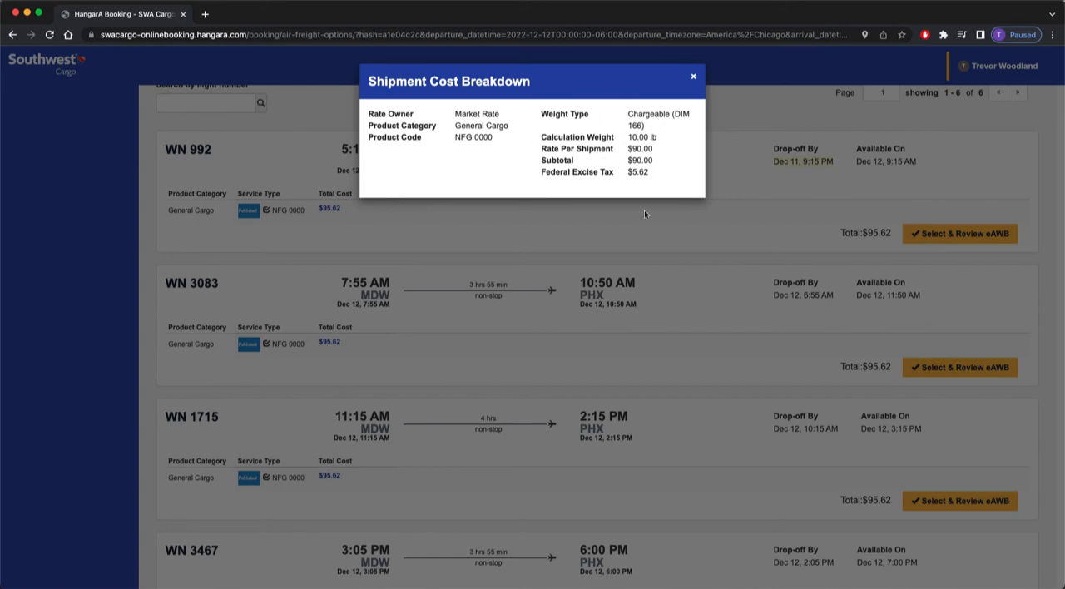
click(642, 231)
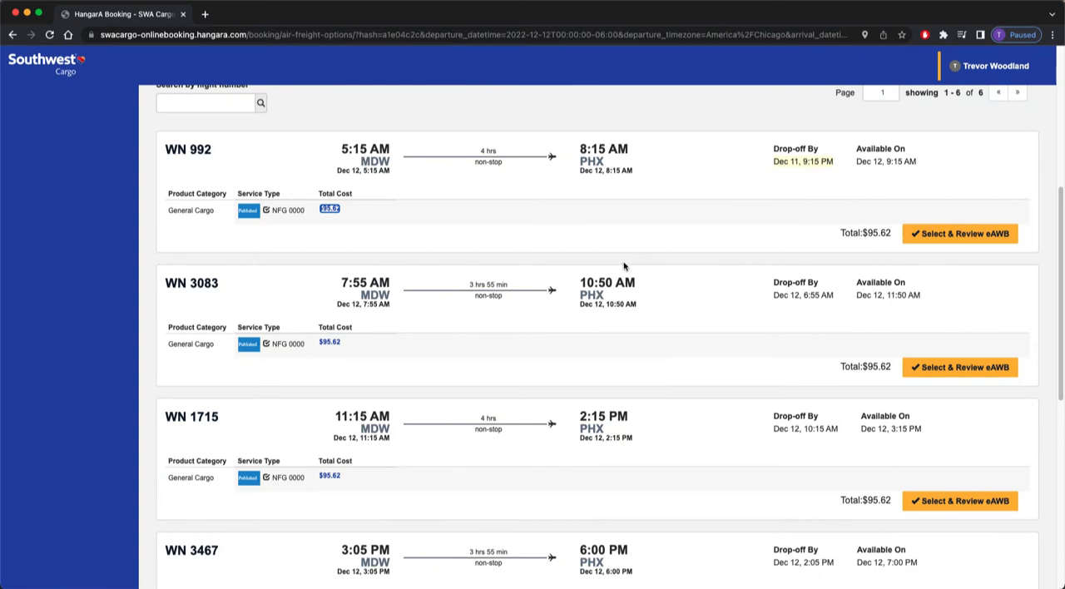
Examine the remaining nonstop flights and the cargo availability time for flight WN 1258.
scroll(624, 266, down, 5)
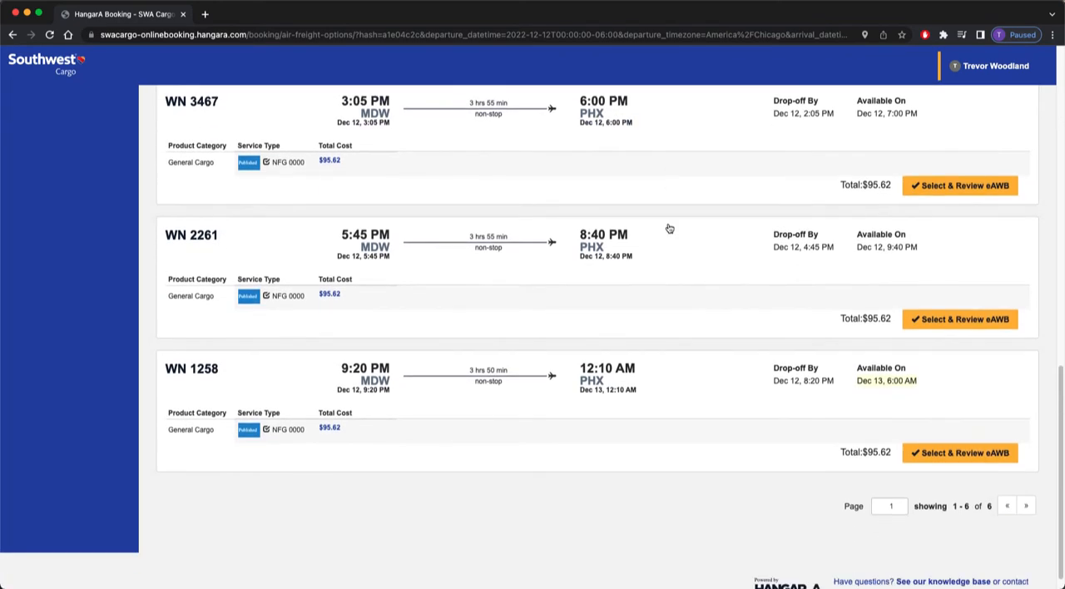
scroll(670, 229, down, 1)
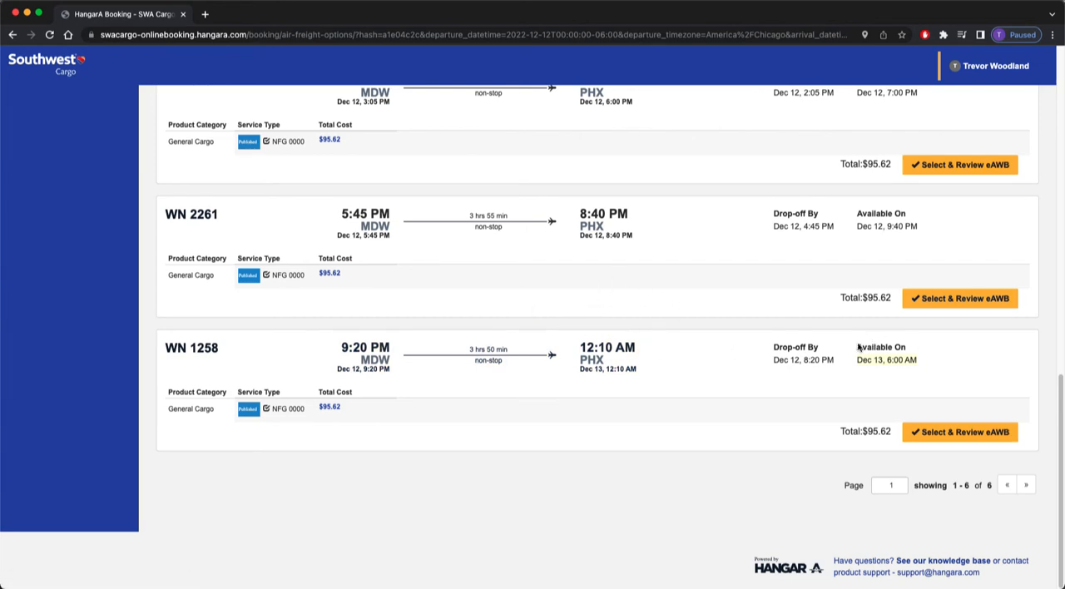
drag(858, 343, 907, 380)
click(906, 382)
Restrict the flight search to itineraries with 1 connection, excluding no-connection flights, and update the results.
scroll(556, 430, up, 10)
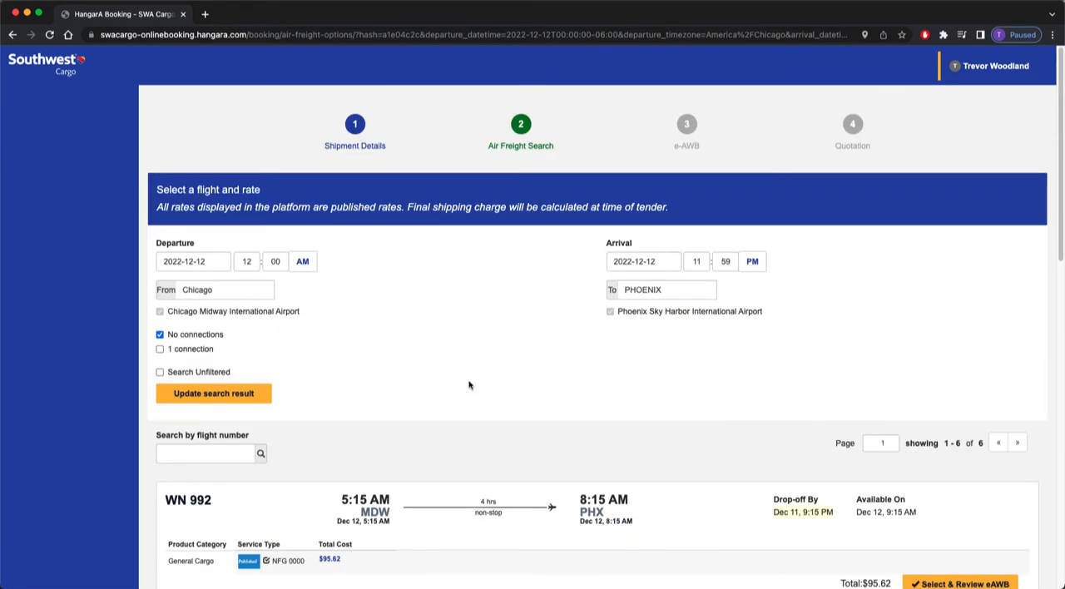
click(190, 335)
click(241, 398)
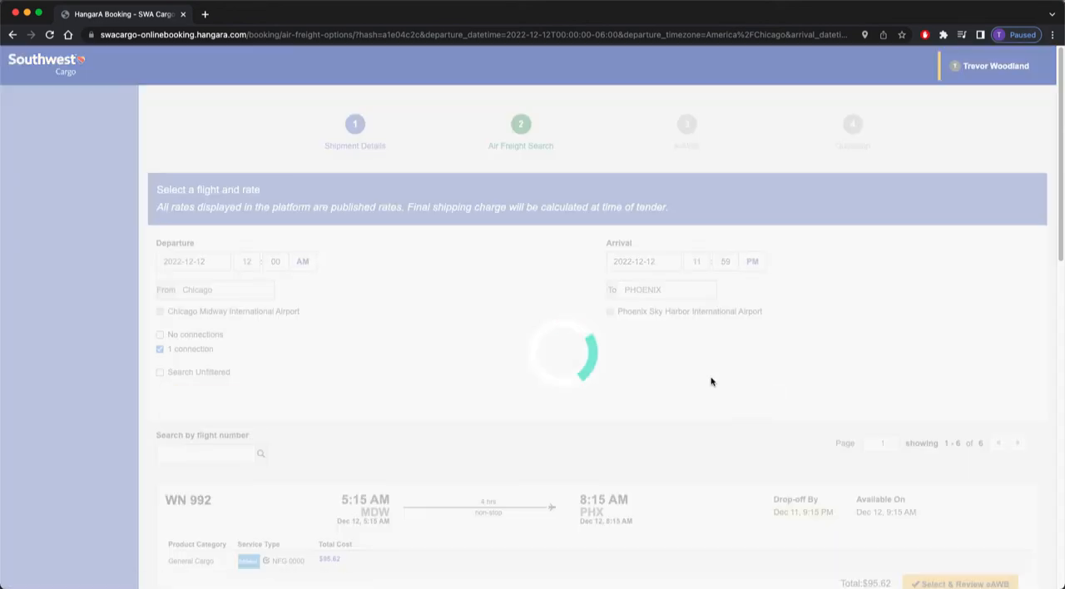
Open the itinerary details of the connecting flight WN 1482 from MDW to PHX.
scroll(666, 379, down, 3)
scroll(665, 380, down, 2)
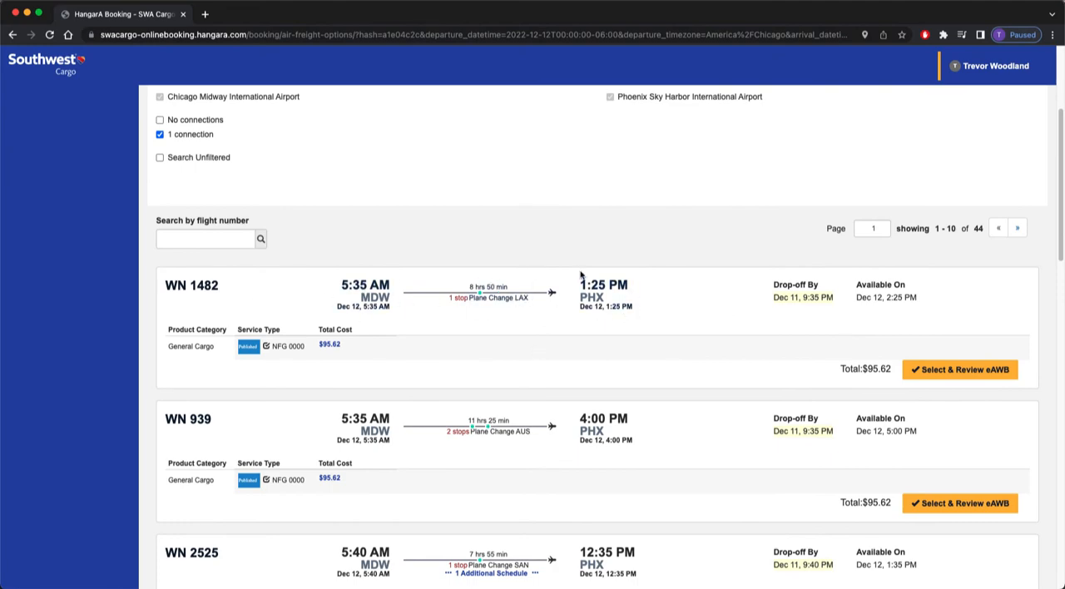
click(491, 291)
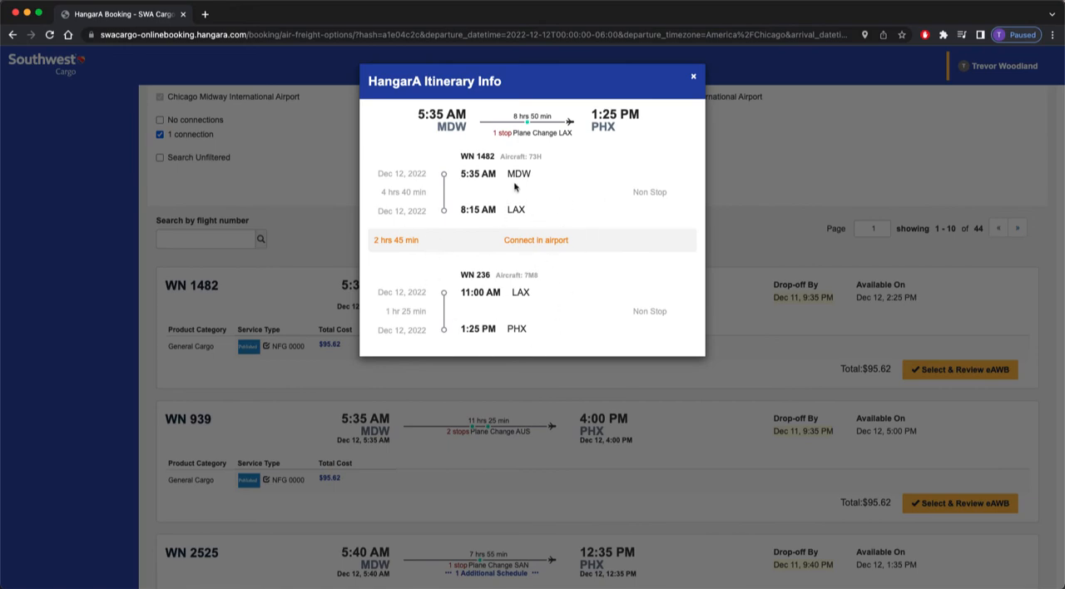
Browse the one-connection flights from MDW to PHX and view the itinerary details of flight WN 1172.
click(732, 209)
scroll(706, 221, down, 5)
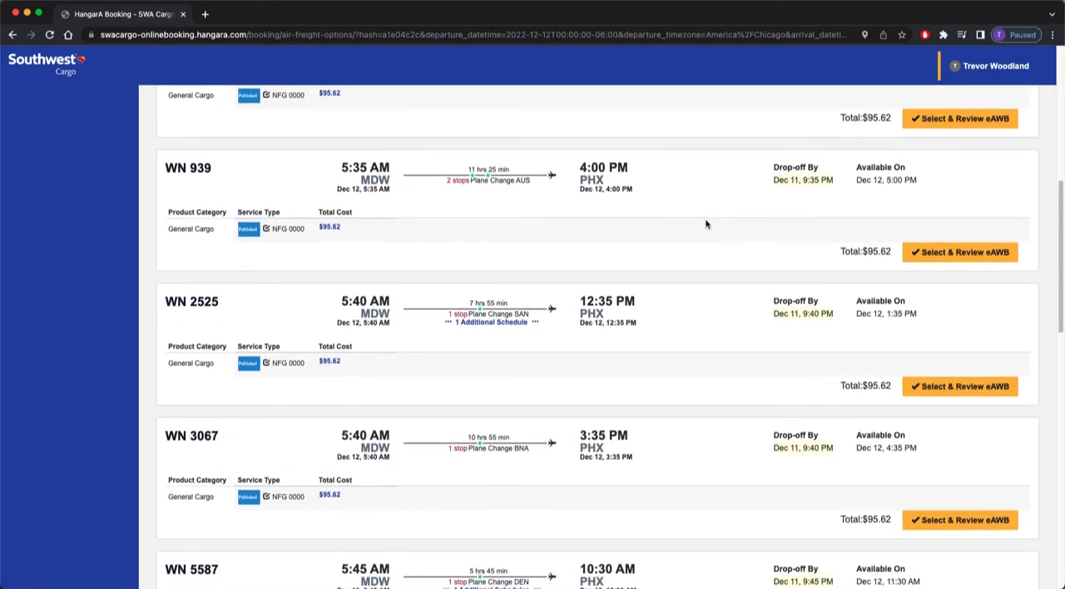
scroll(706, 224, down, 6)
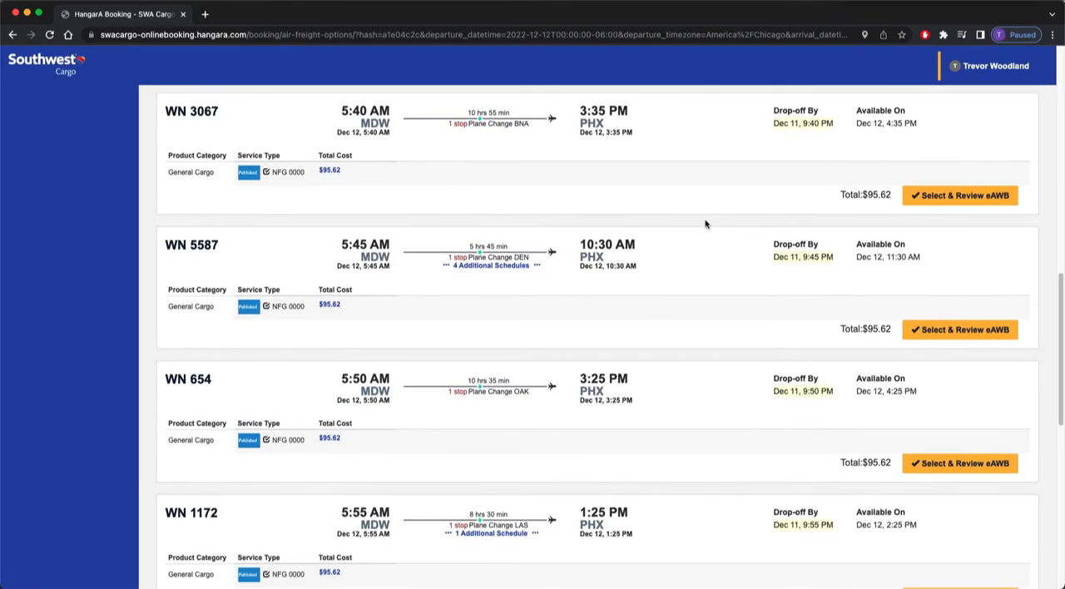
scroll(705, 223, down, 7)
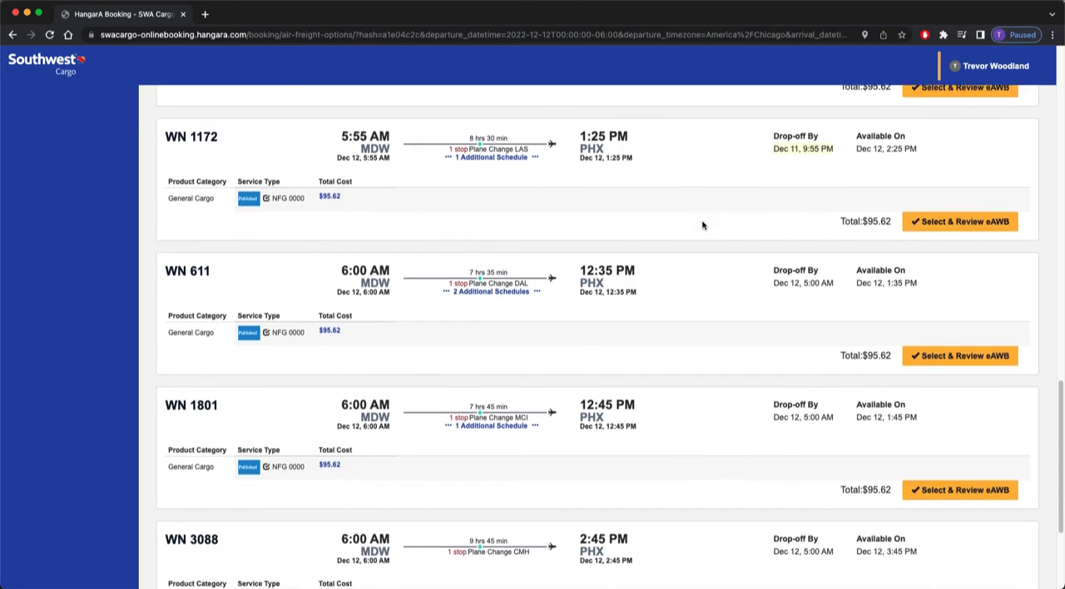
scroll(703, 225, down, 3)
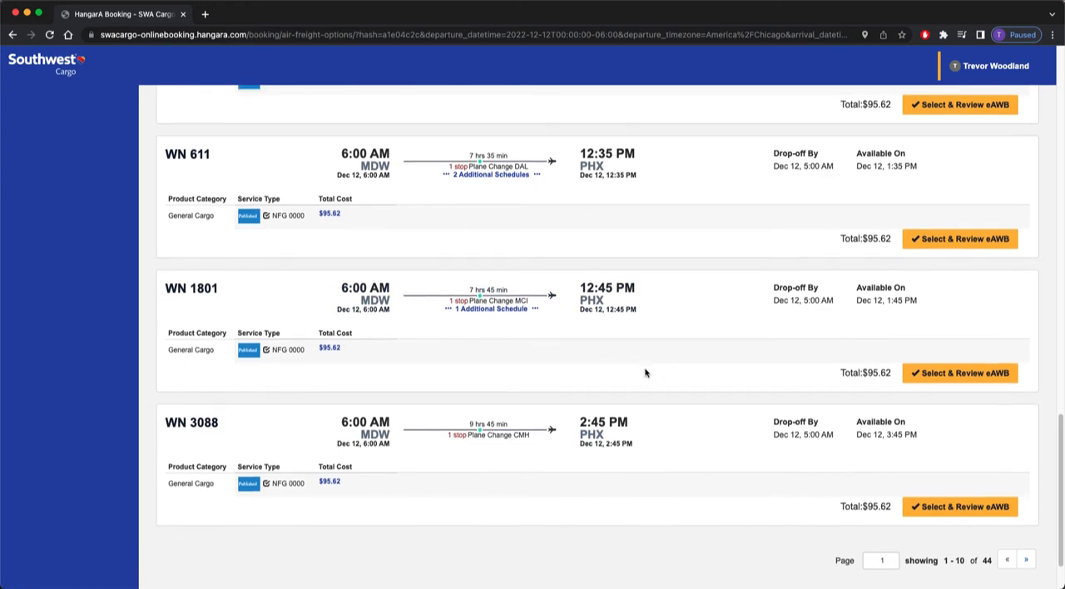
scroll(648, 371, up, 5)
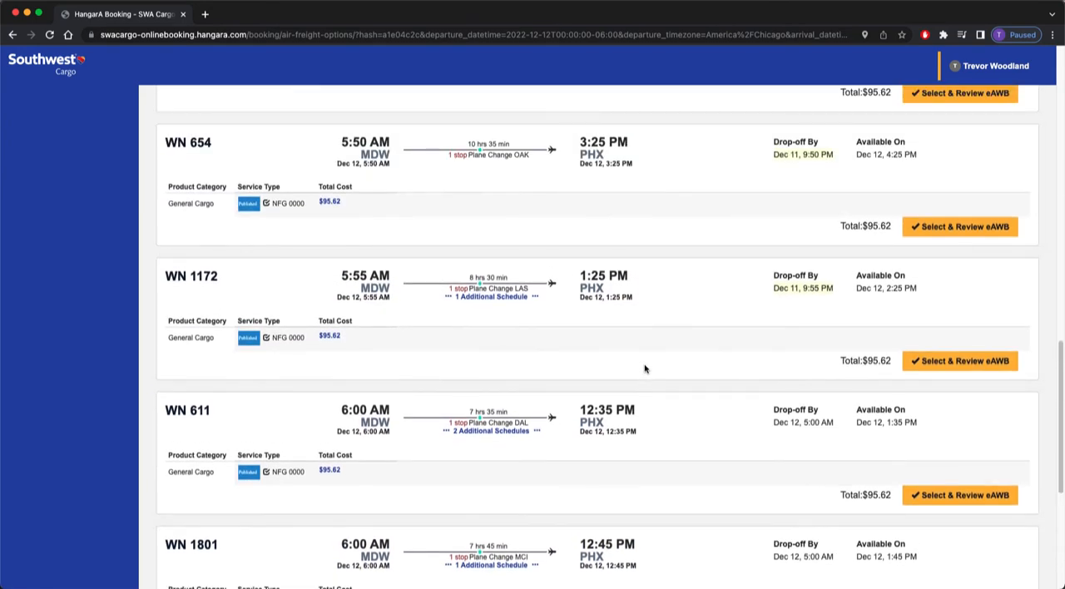
scroll(644, 366, up, 2)
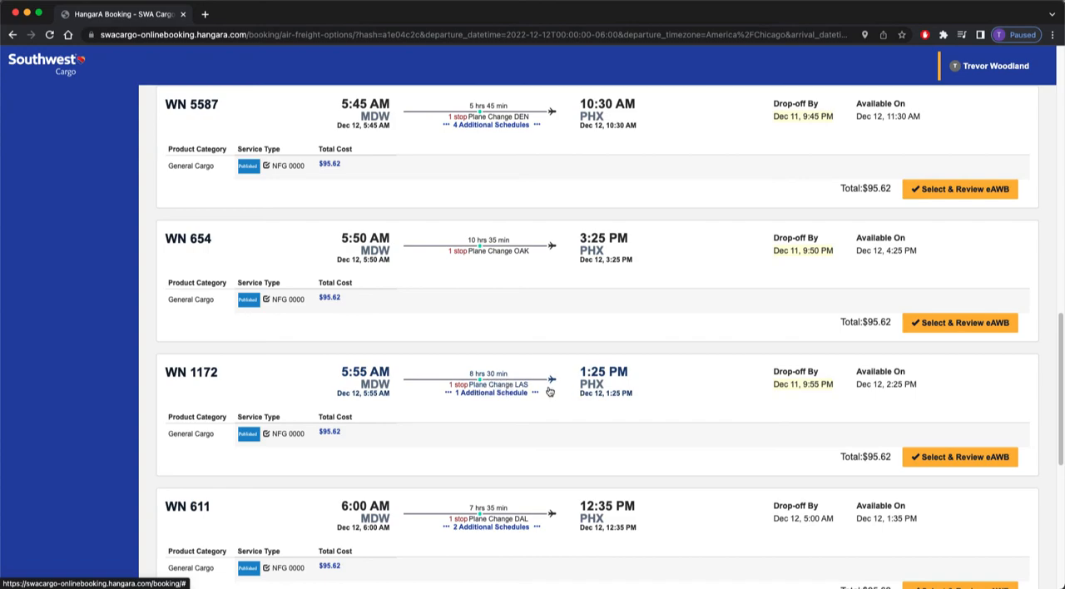
click(489, 384)
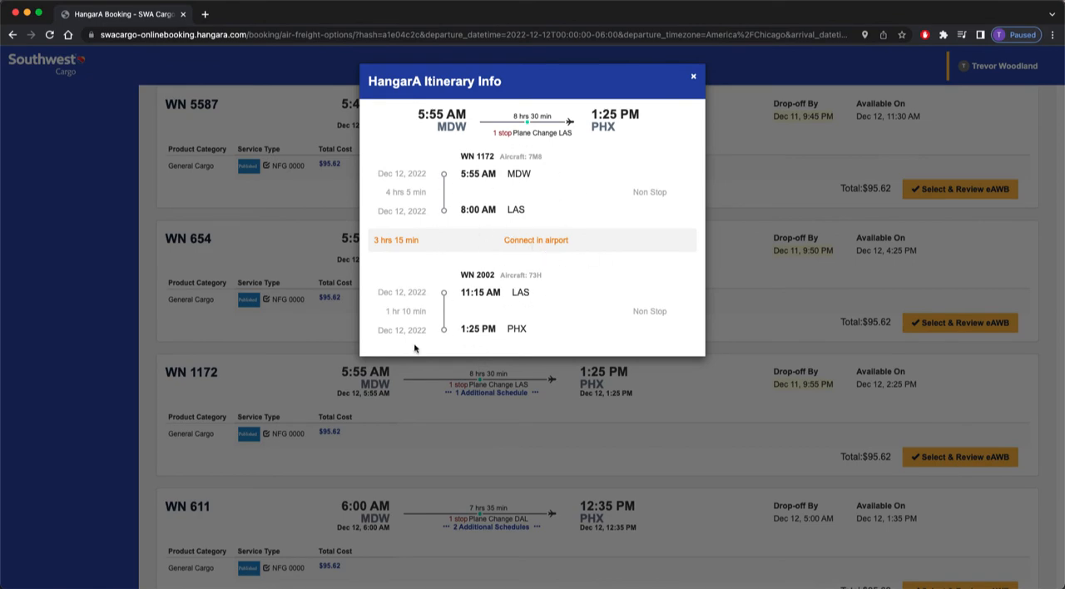
click(473, 468)
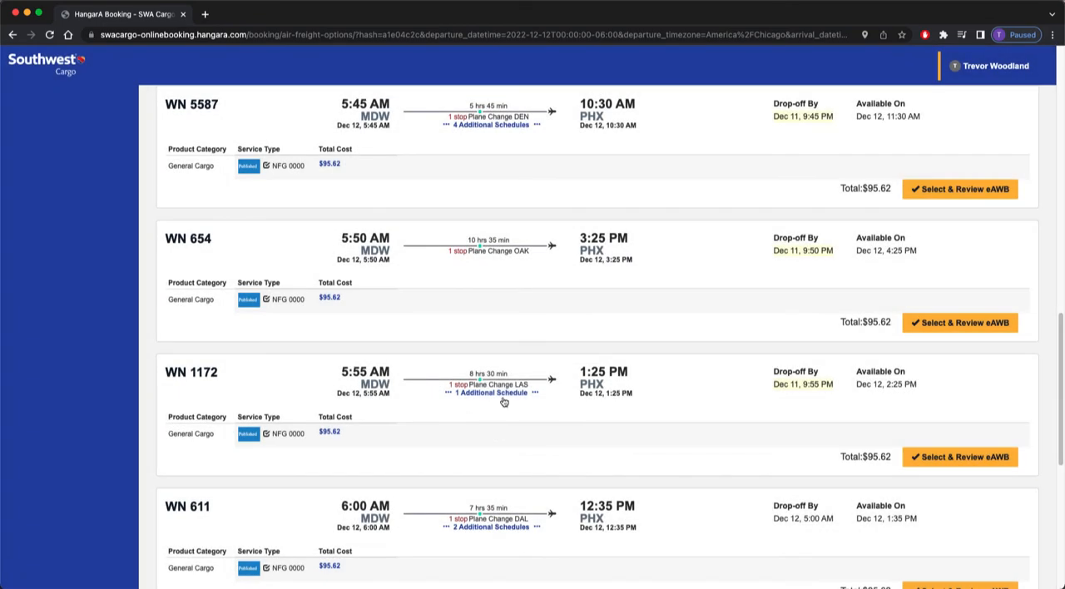
View the additional schedule offered for flight WN 1172 and the itinerary of its 3:15 PM arrival option.
click(491, 394)
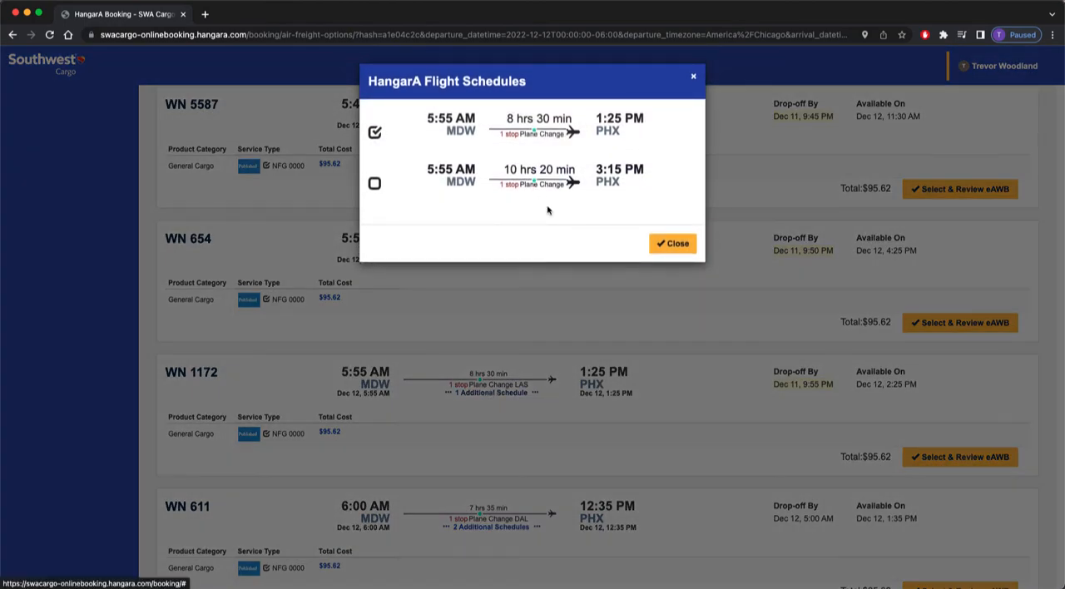
click(540, 184)
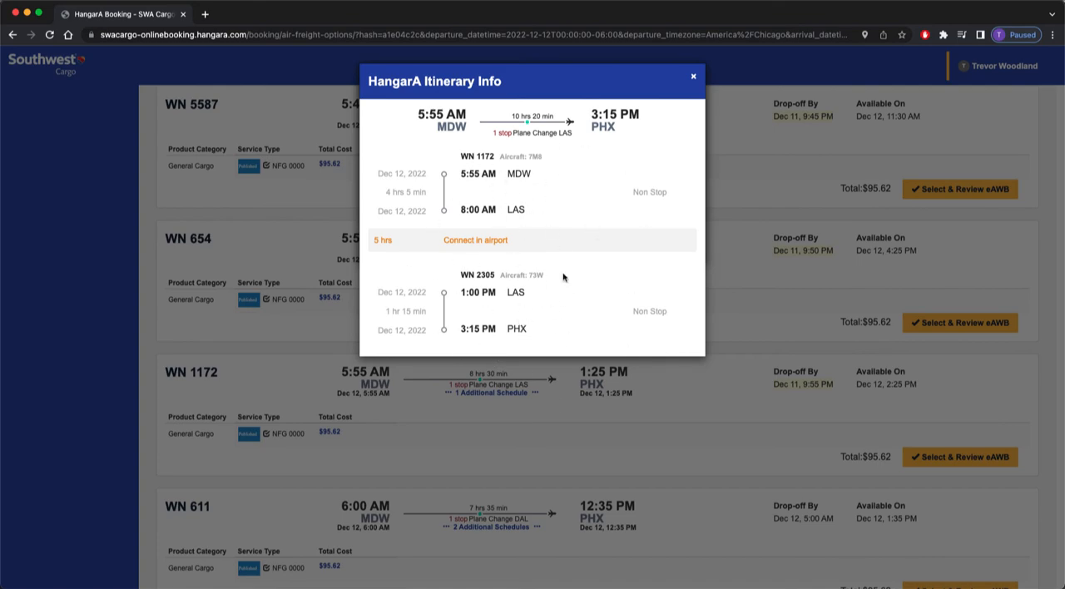
click(623, 416)
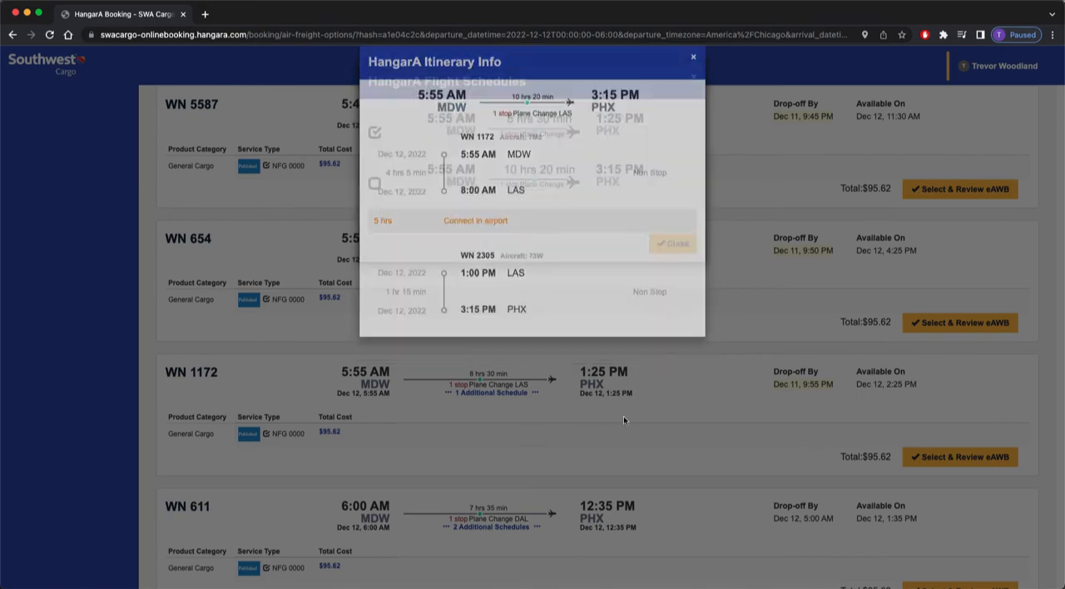
click(629, 316)
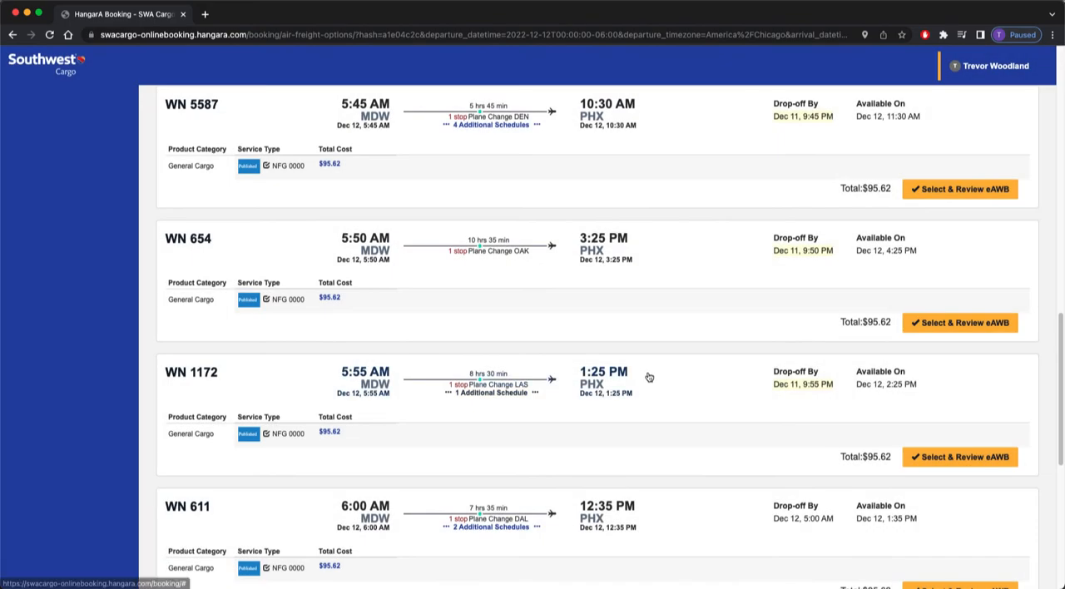
Restrict the flight search to no-connection flights, excluding 1 connection, and update the results.
scroll(650, 374, up, 8)
scroll(660, 376, up, 4)
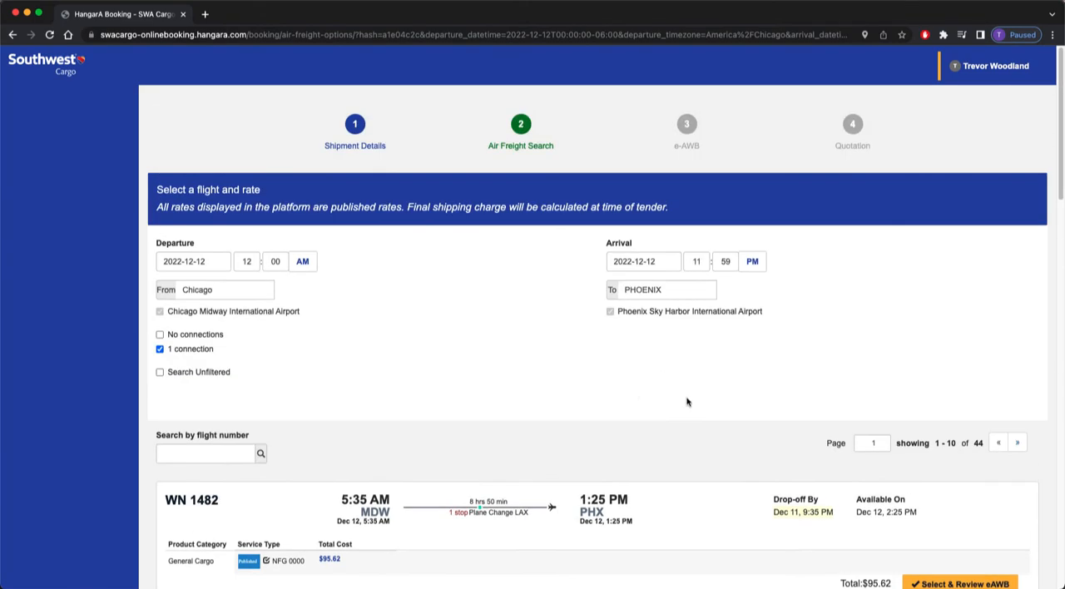
click(184, 354)
click(201, 337)
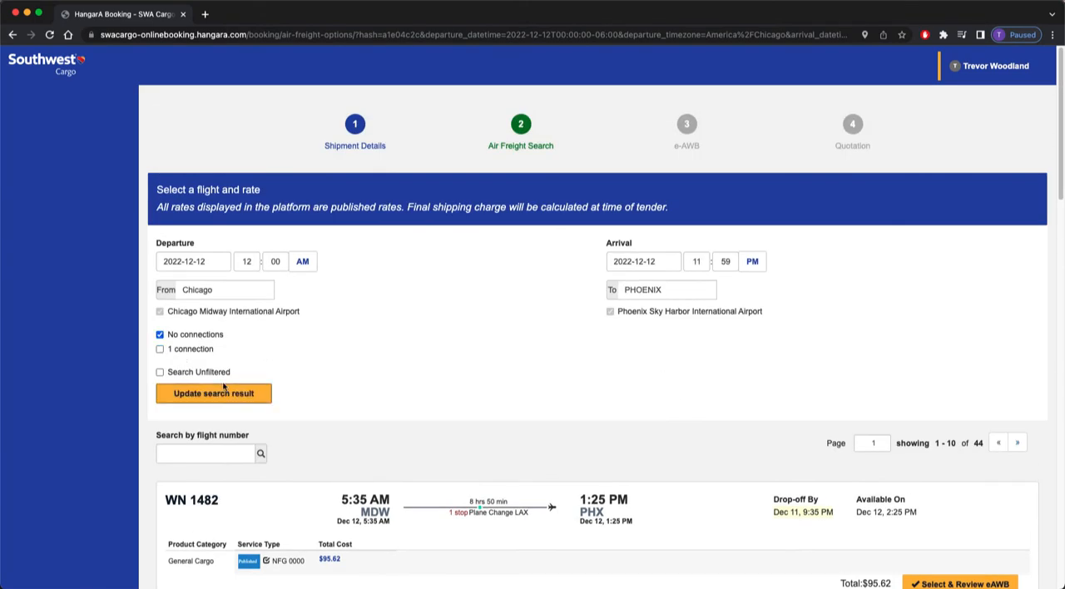
click(214, 394)
Select nonstop flight WN 3083, departing MDW at 7:55 AM, and proceed to its e-AWB review.
scroll(637, 233, down, 5)
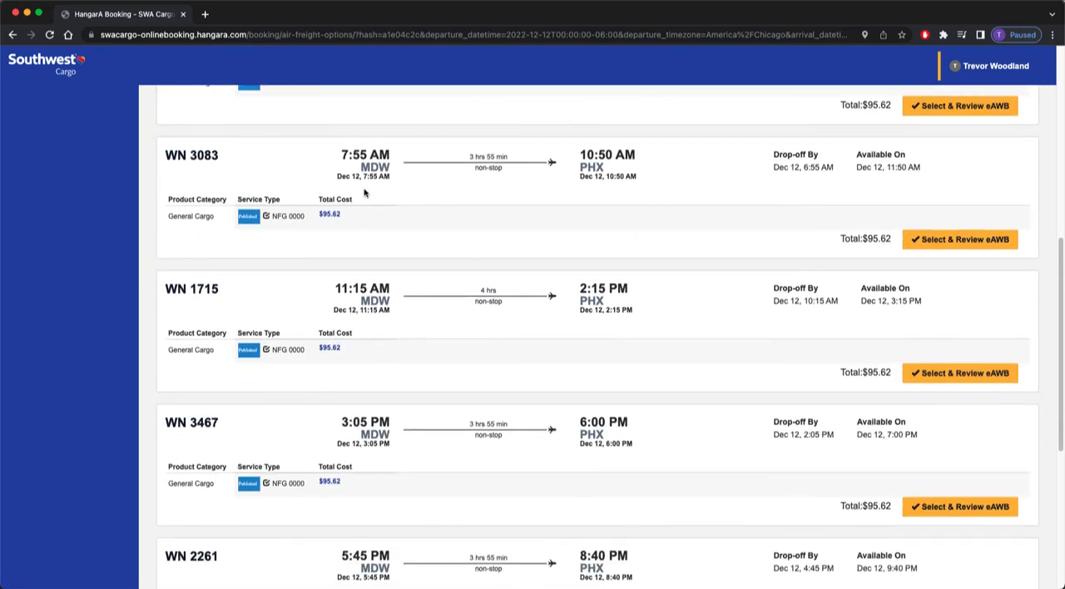
scroll(673, 261, up, 3)
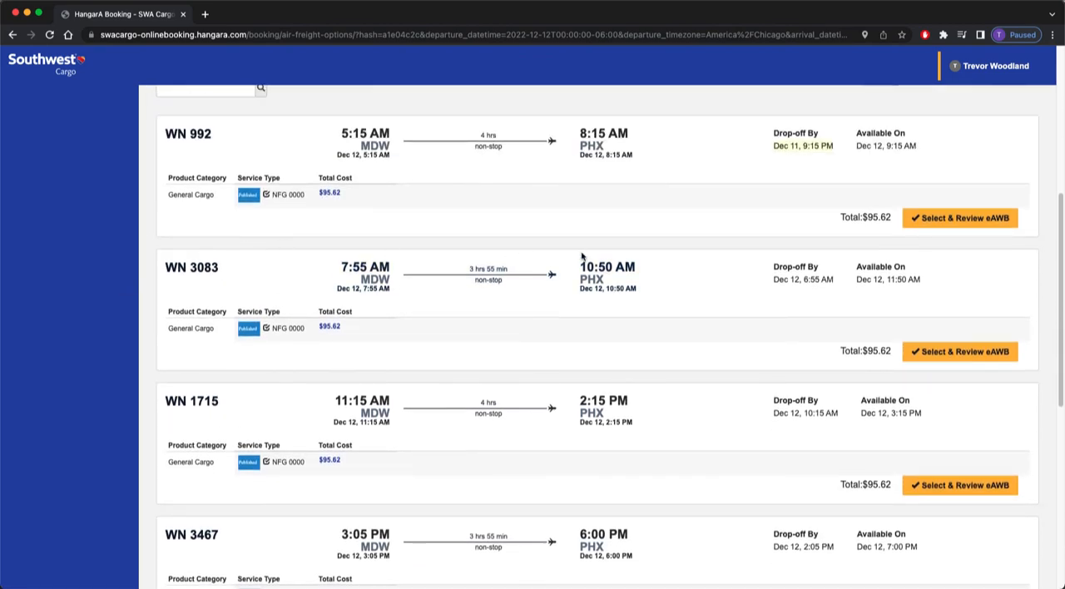
click(964, 352)
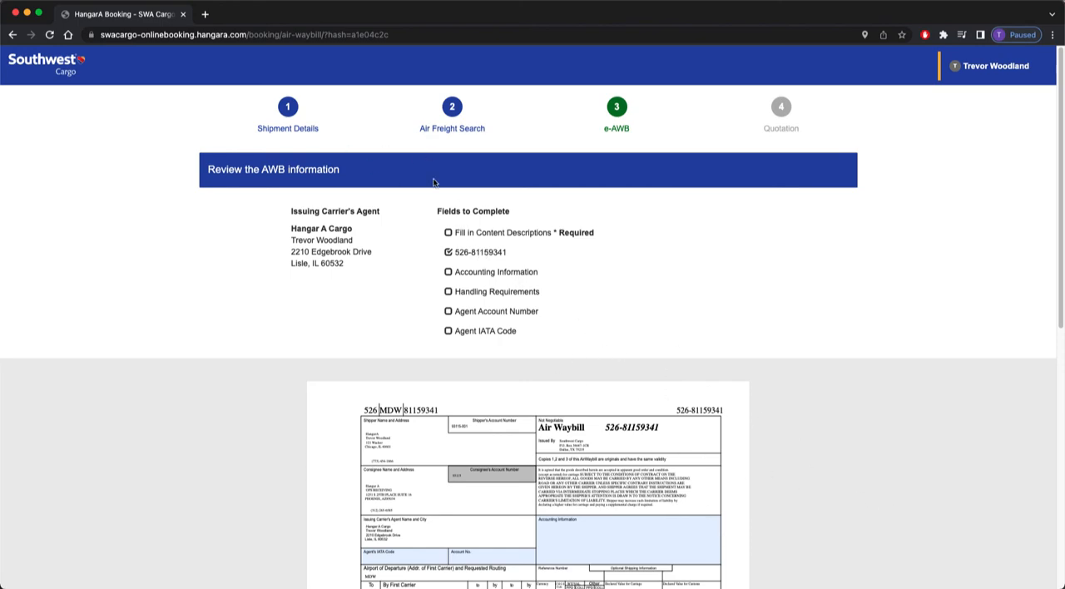
View the list of alternative air waybill numbers, keeping the assigned one.
click(494, 255)
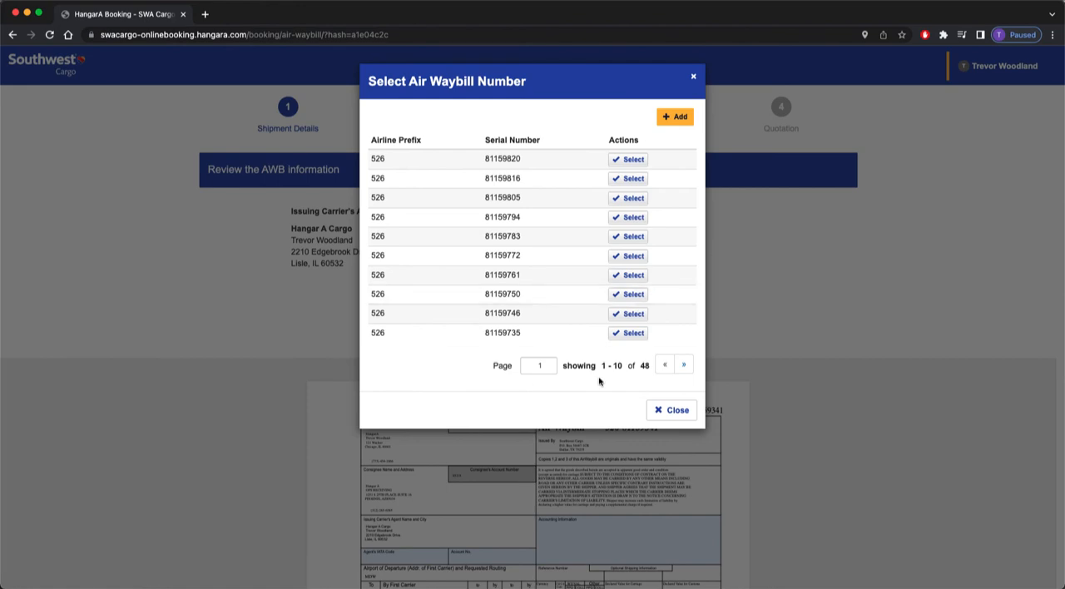
click(677, 411)
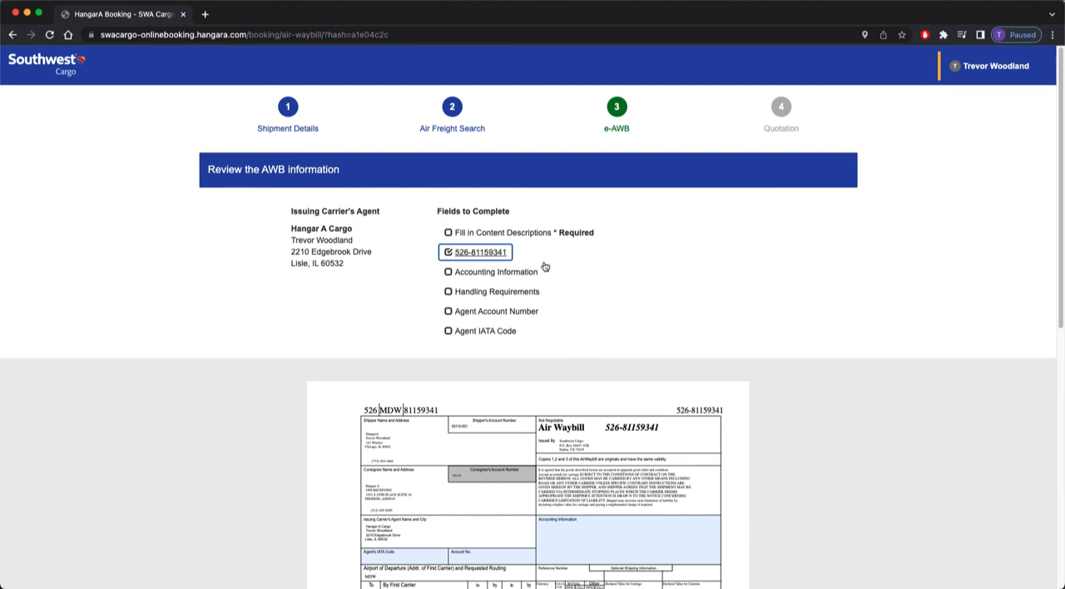
Fill in the required content description of the shipment piece as MACHINE PARTS and save it.
click(492, 233)
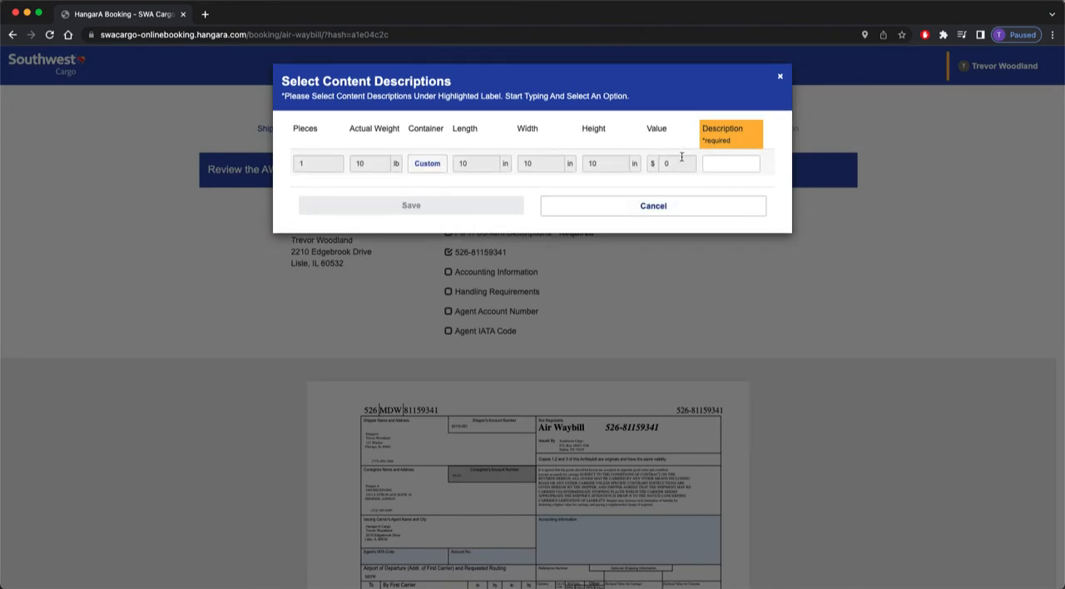
click(732, 169)
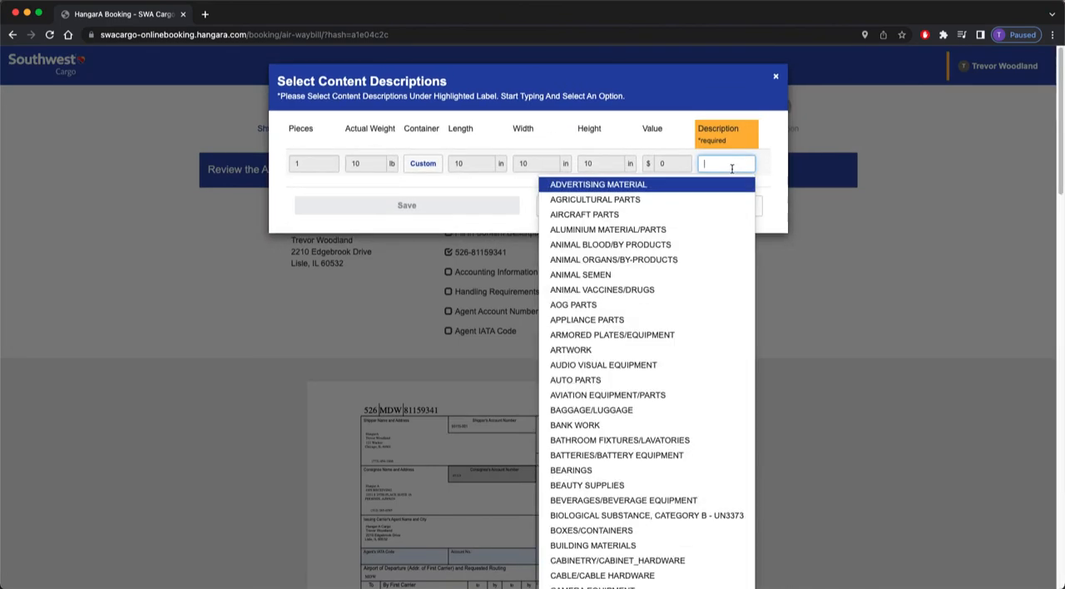
scroll(718, 179, down, 5)
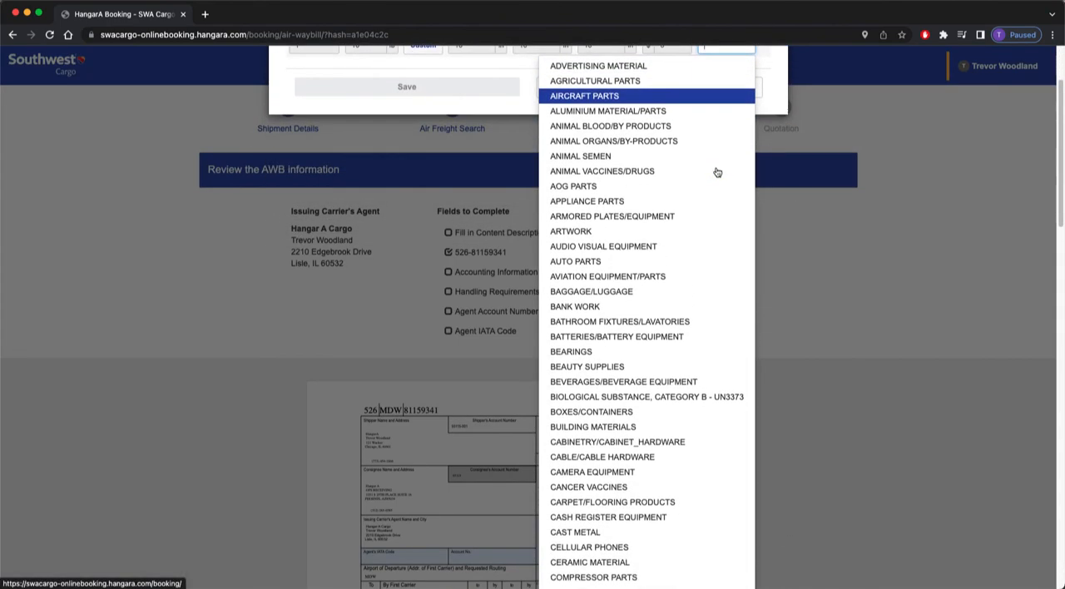
scroll(713, 167, down, 5)
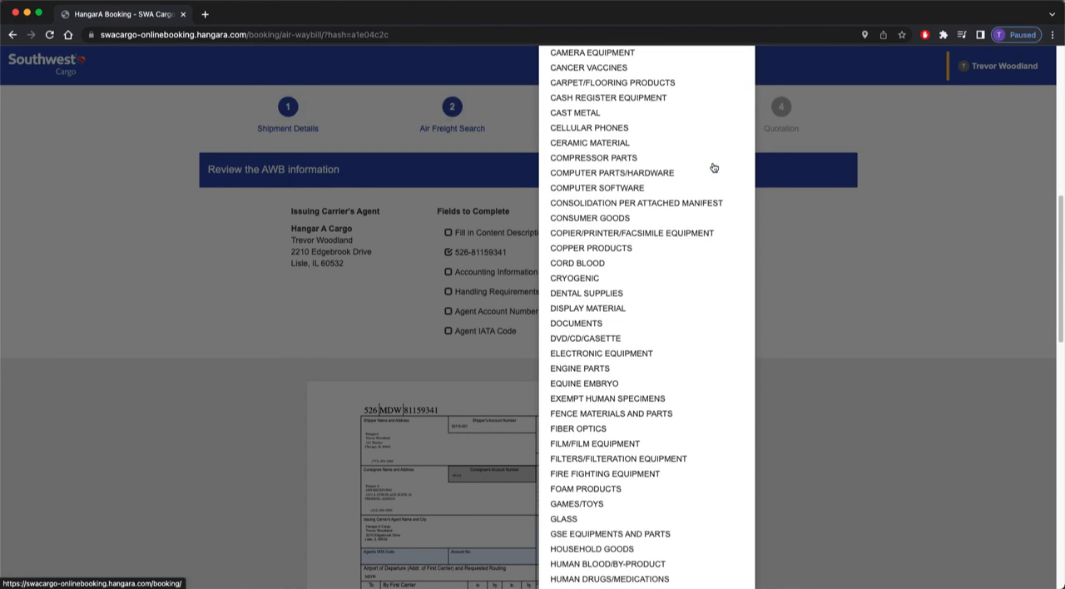
scroll(713, 168, down, 8)
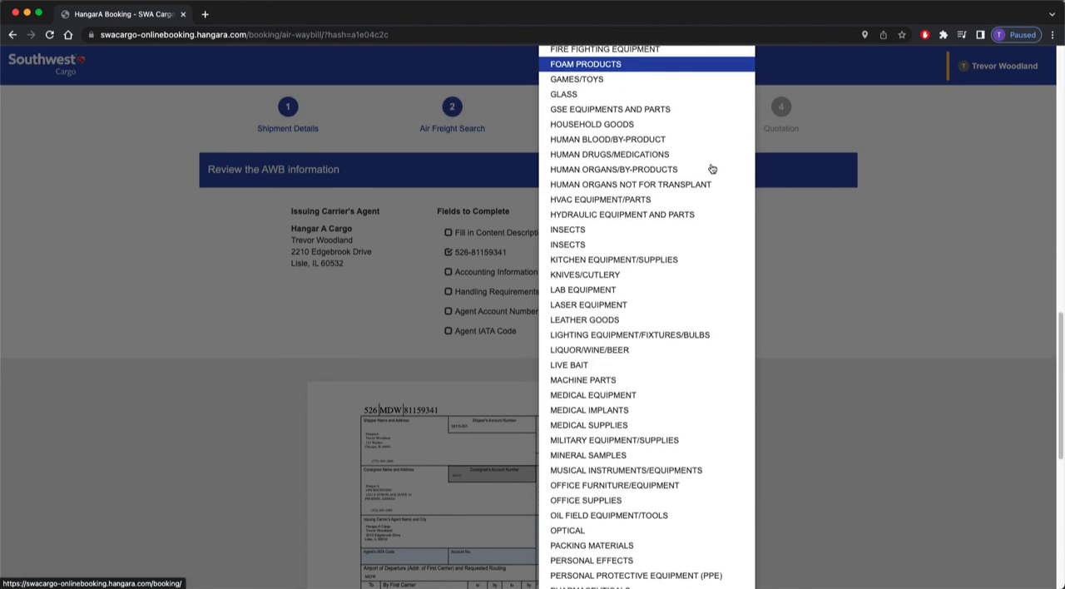
scroll(713, 168, down, 3)
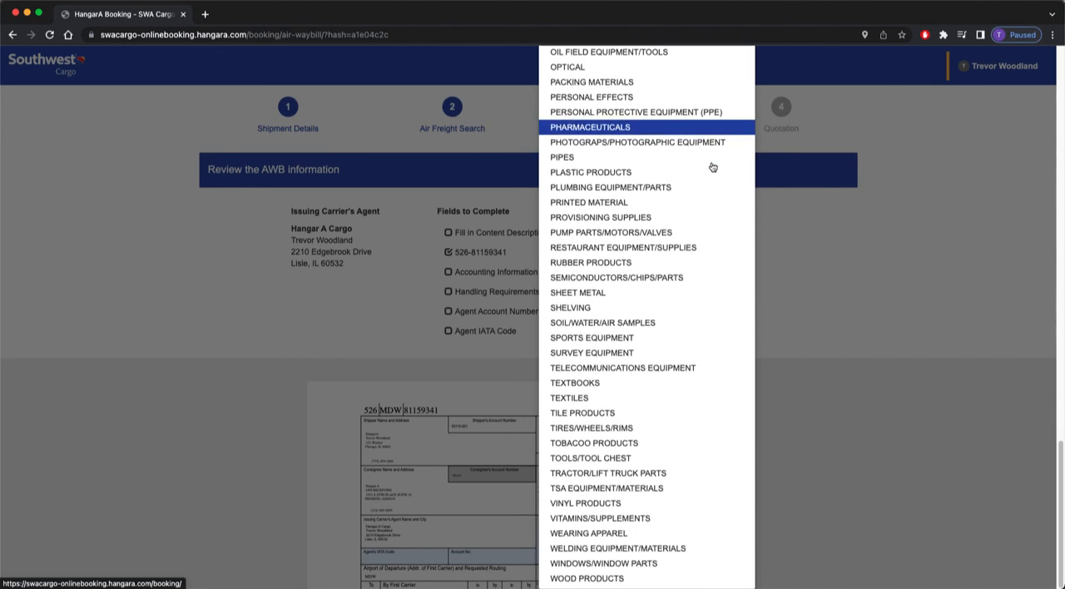
scroll(713, 169, up, 6)
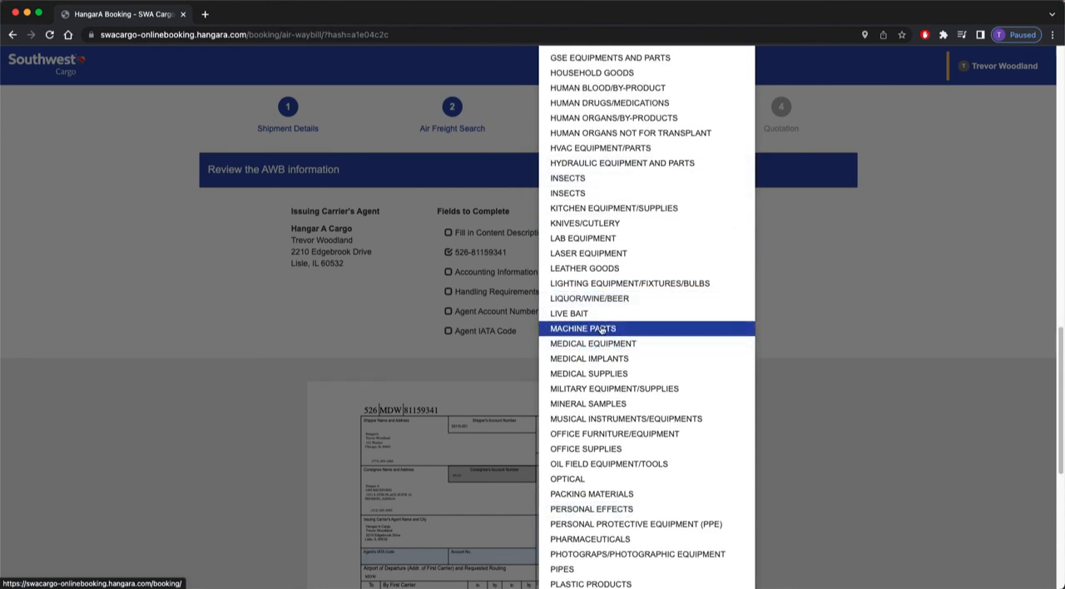
scroll(625, 336, up, 12)
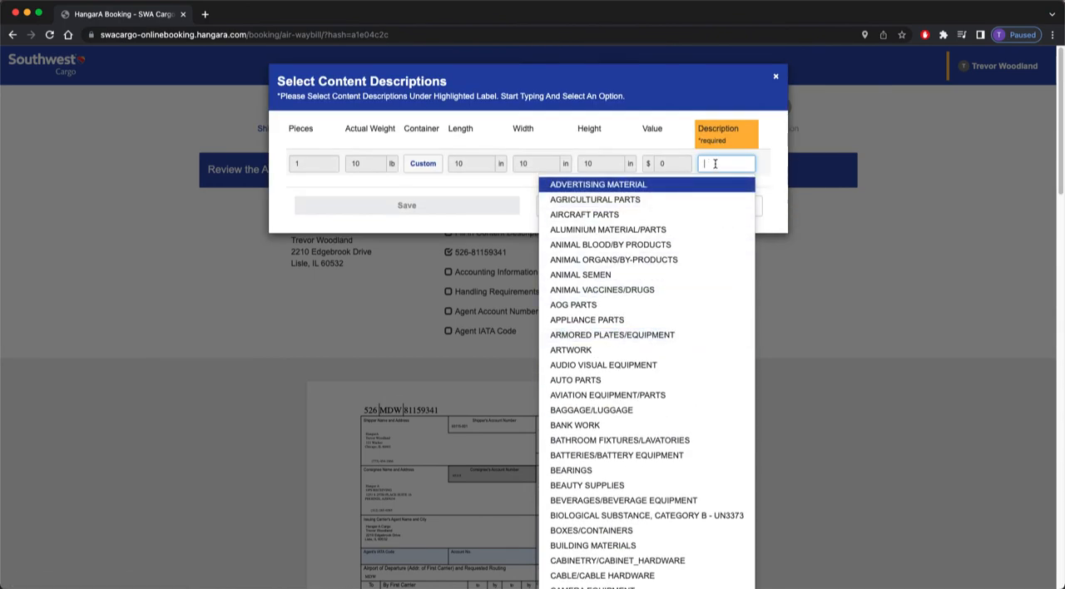
text(machi)
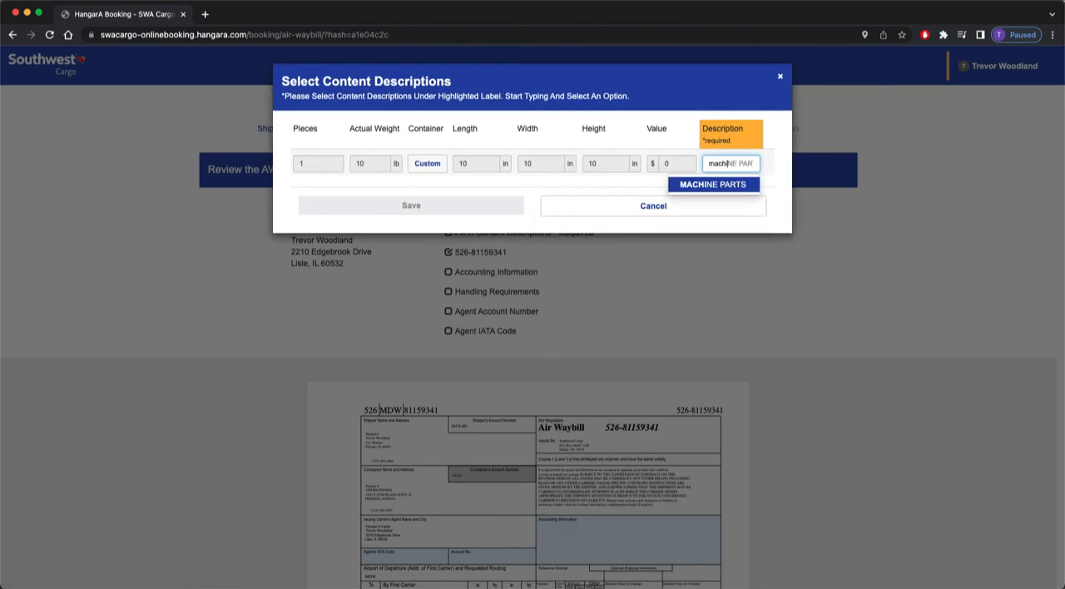
click(705, 185)
click(441, 210)
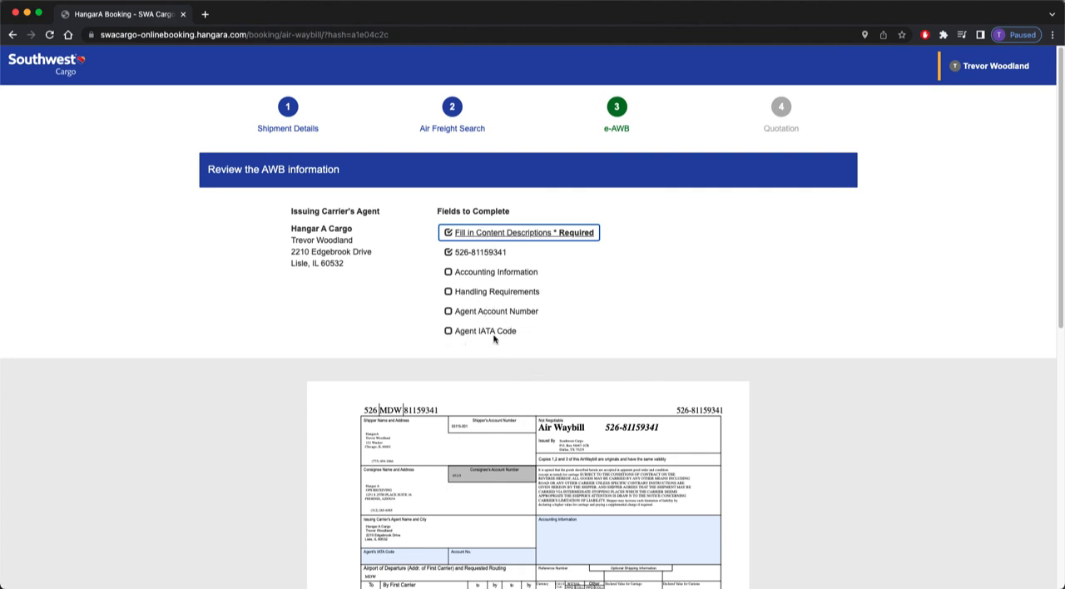
Enter FRAGILE - DO NOT STACK as the handling requirements and save them.
click(491, 293)
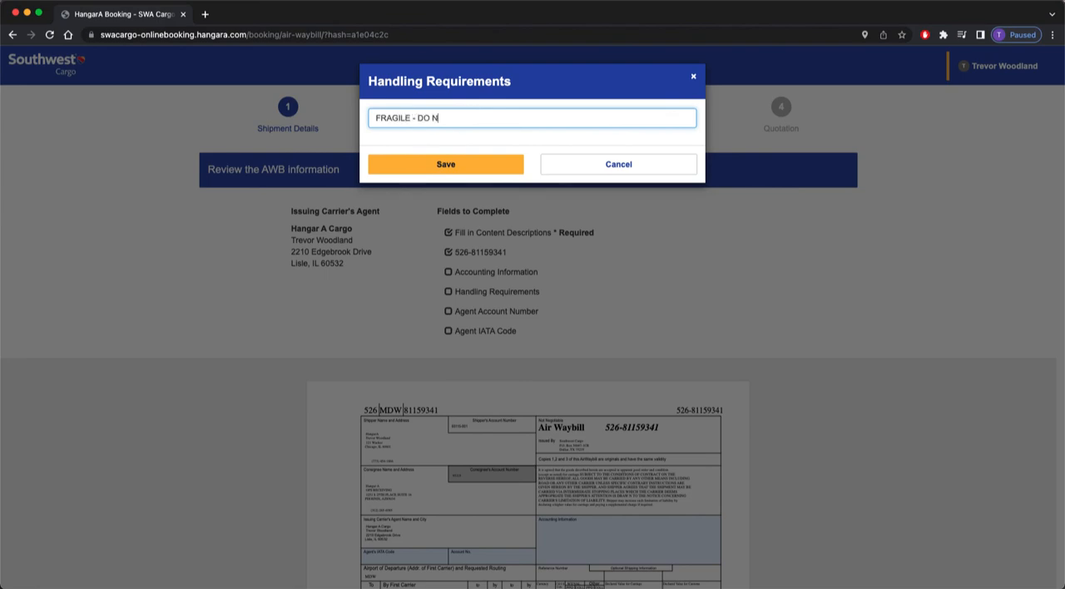
click(464, 167)
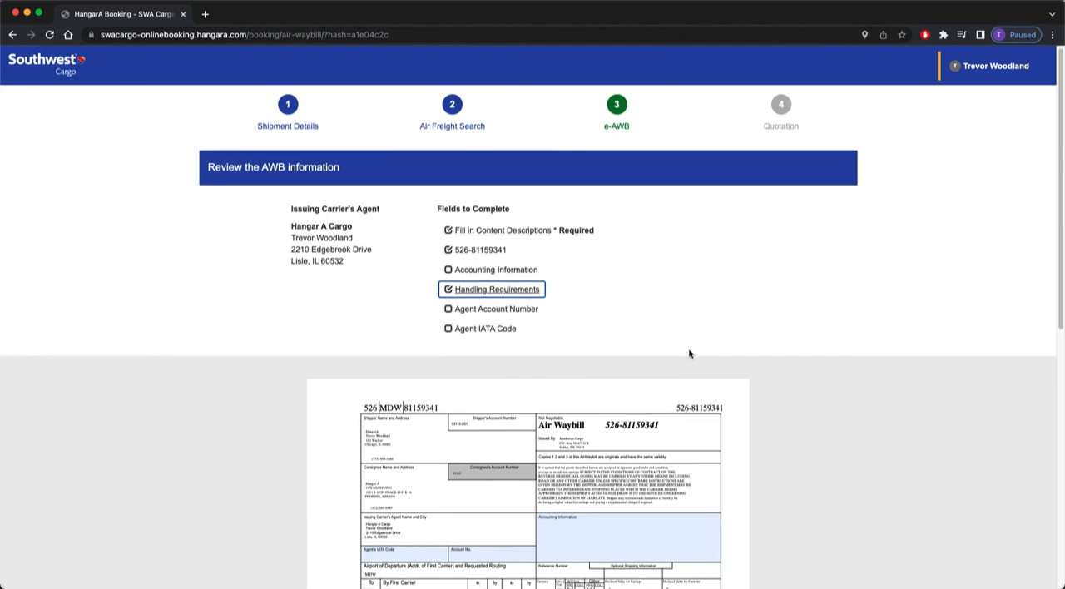
Review the whole air waybill preview and continue to the quotation.
scroll(690, 352, down, 1)
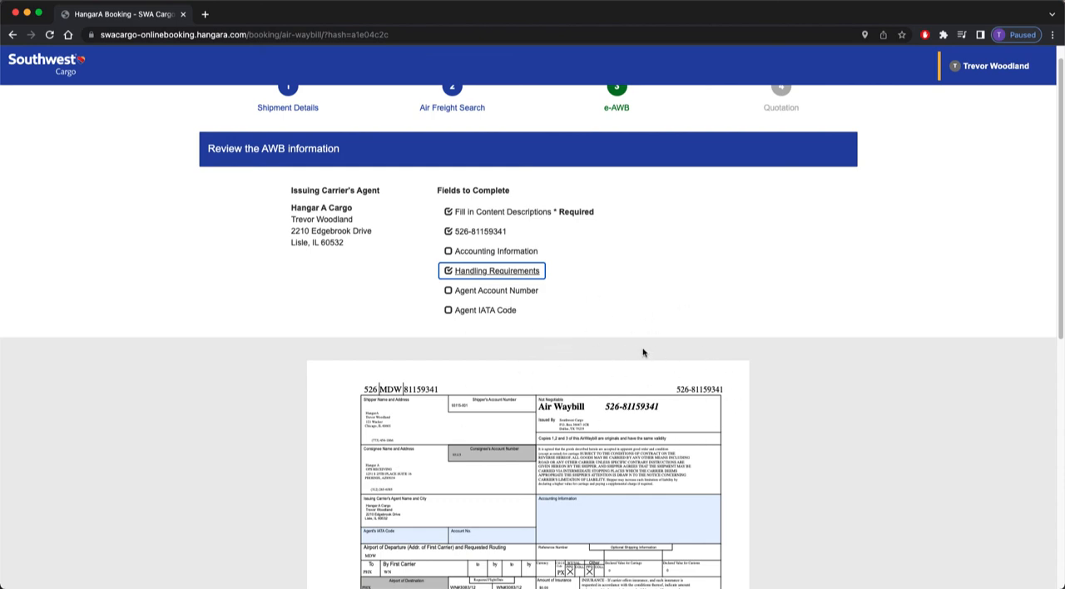
scroll(655, 344, down, 3)
scroll(642, 302, down, 3)
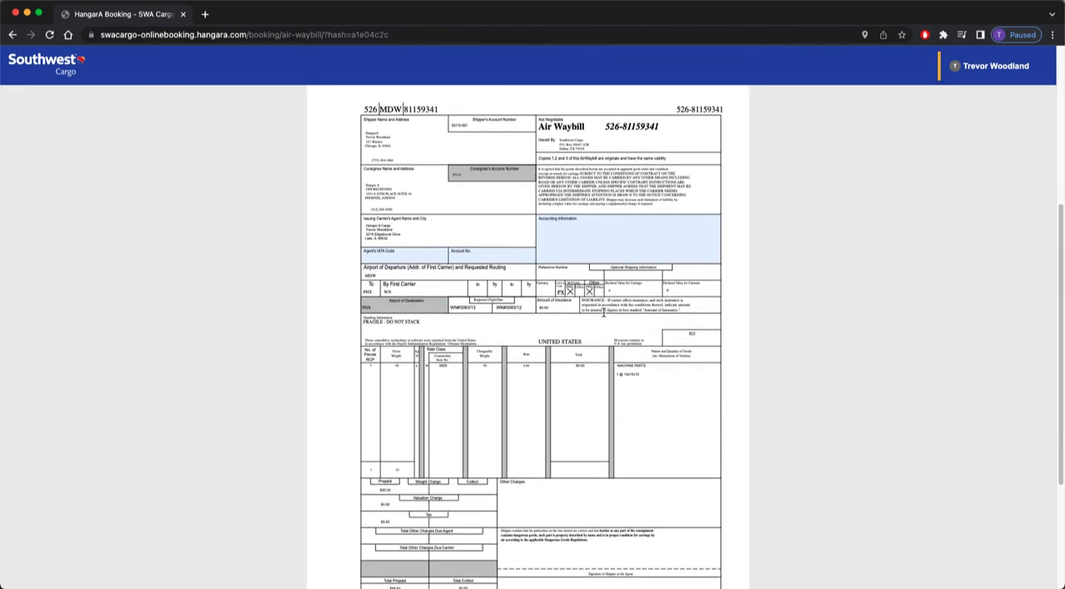
scroll(604, 313, down, 2)
scroll(614, 314, up, 5)
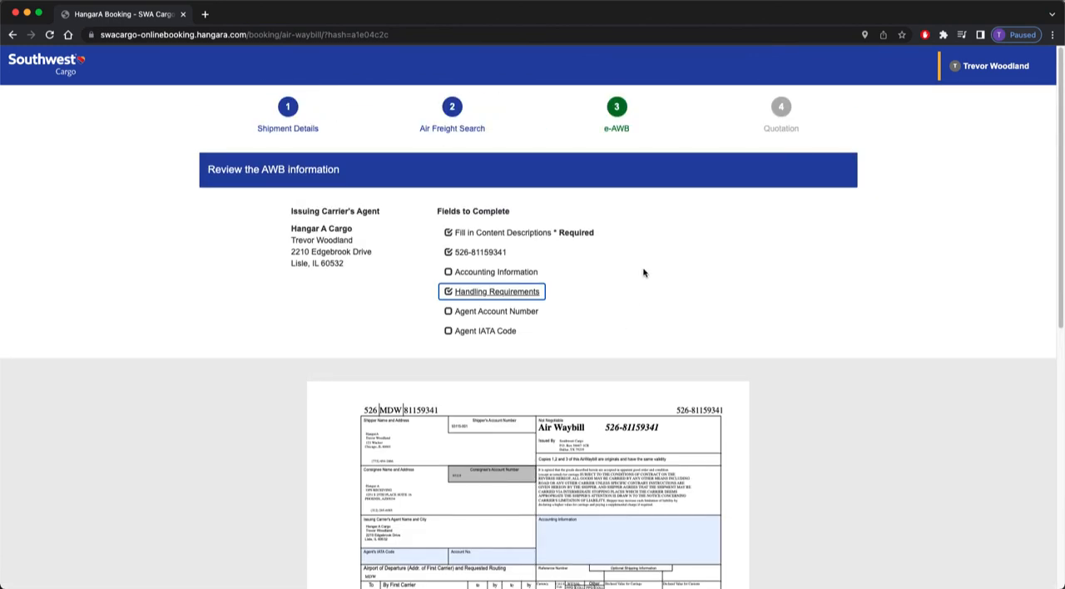
scroll(643, 272, down, 10)
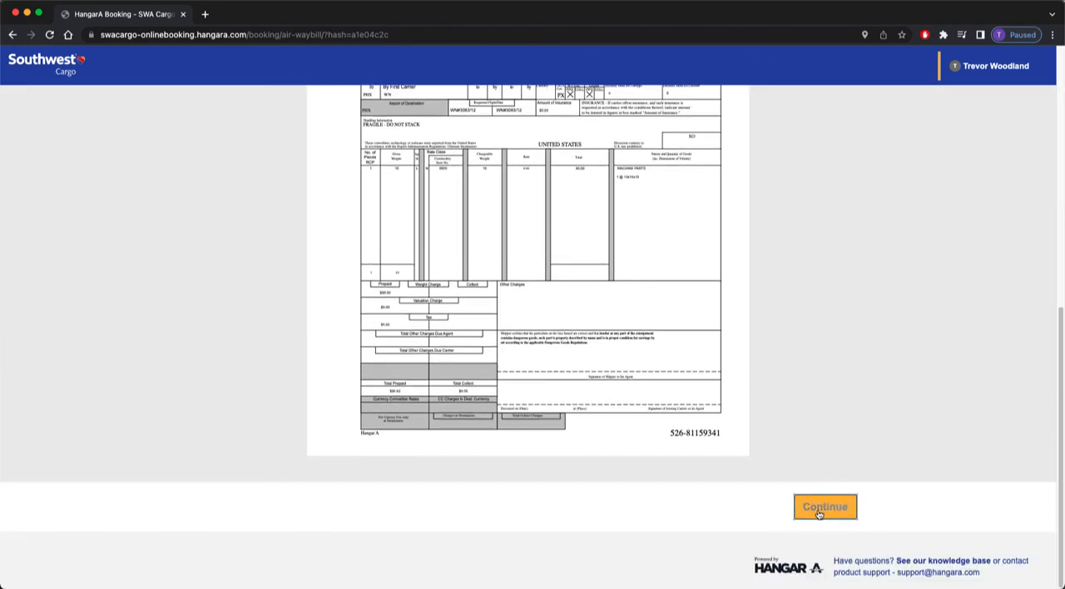
click(820, 509)
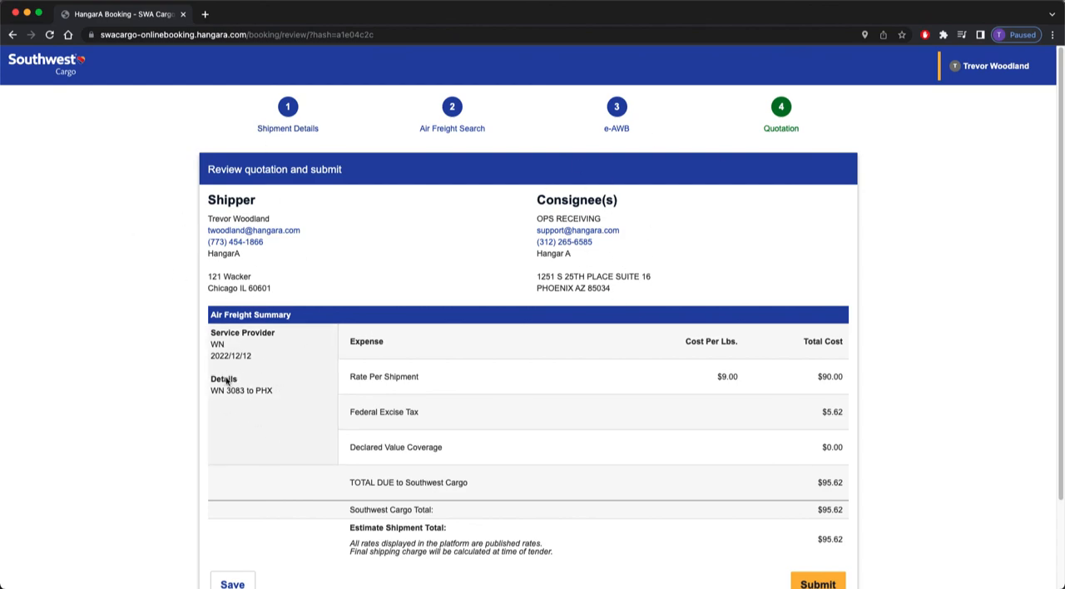
Review the quotation's cost summary, submit the shipment, and open the dashboard.
scroll(785, 344, down, 3)
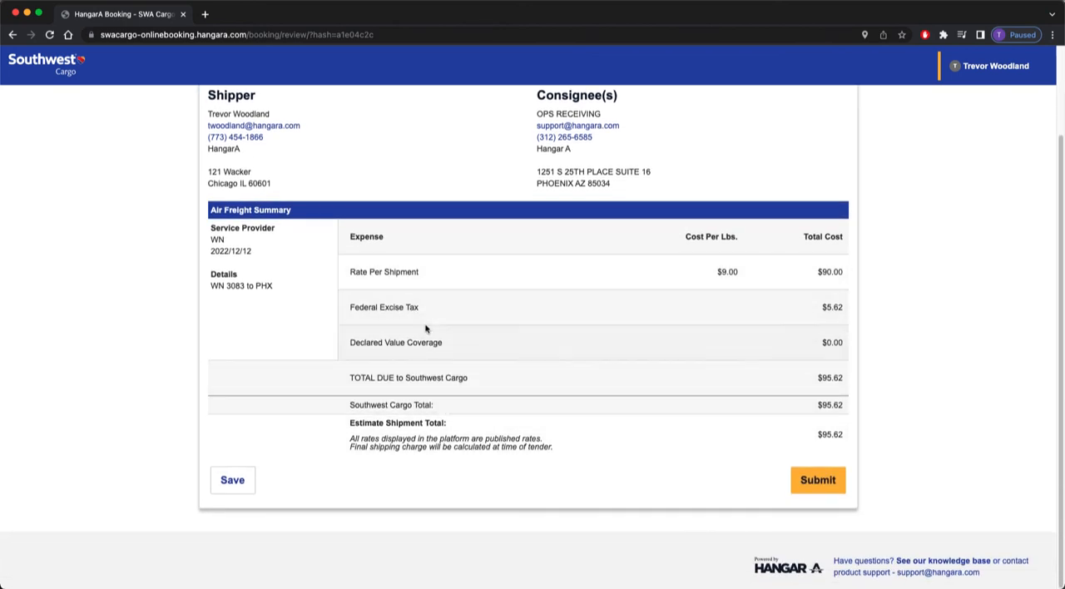
click(813, 486)
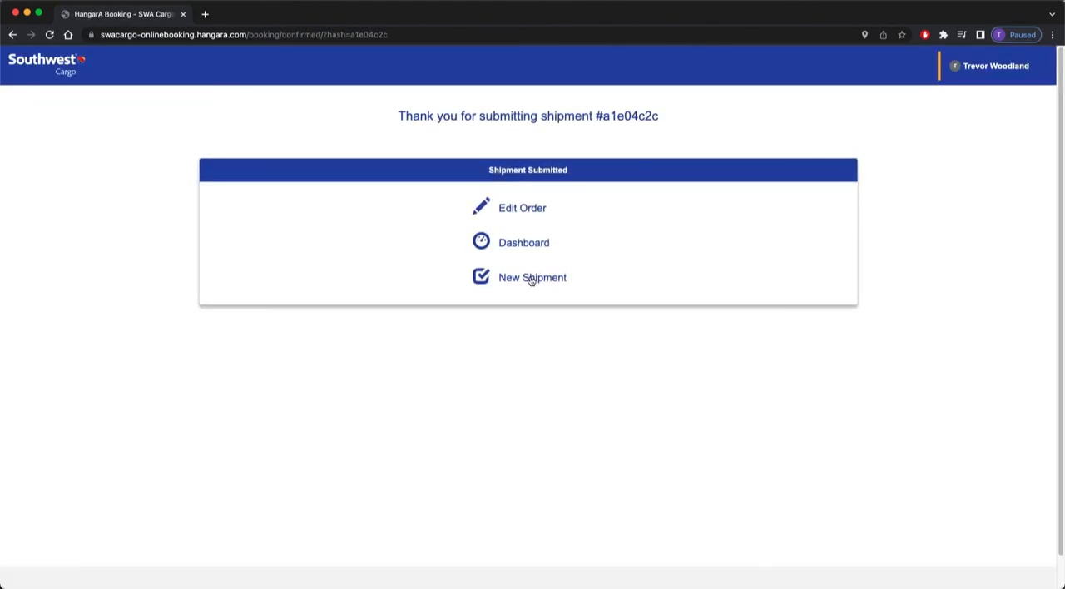
click(523, 242)
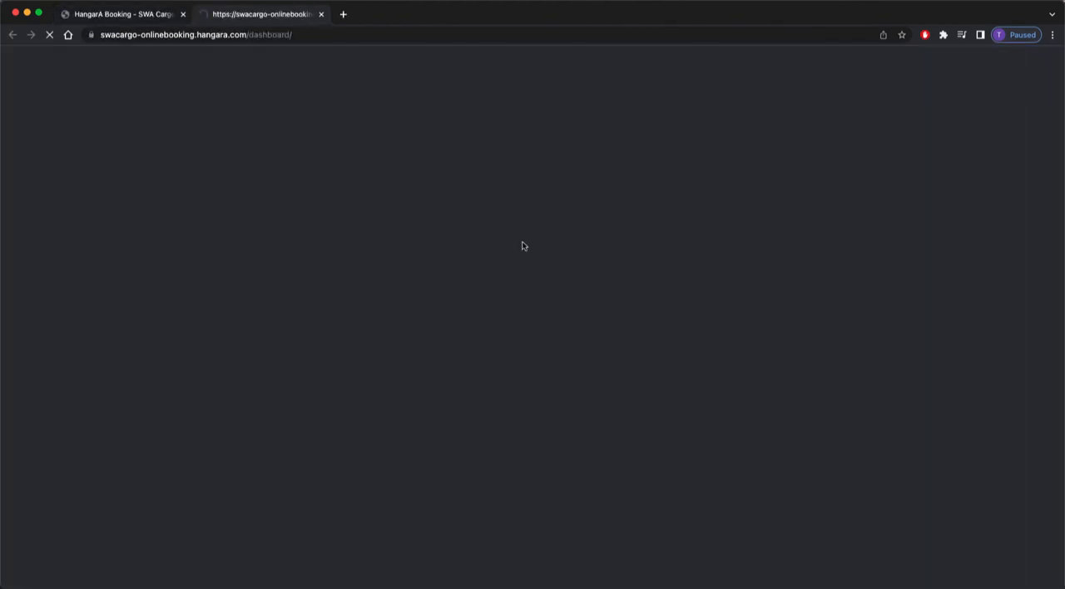